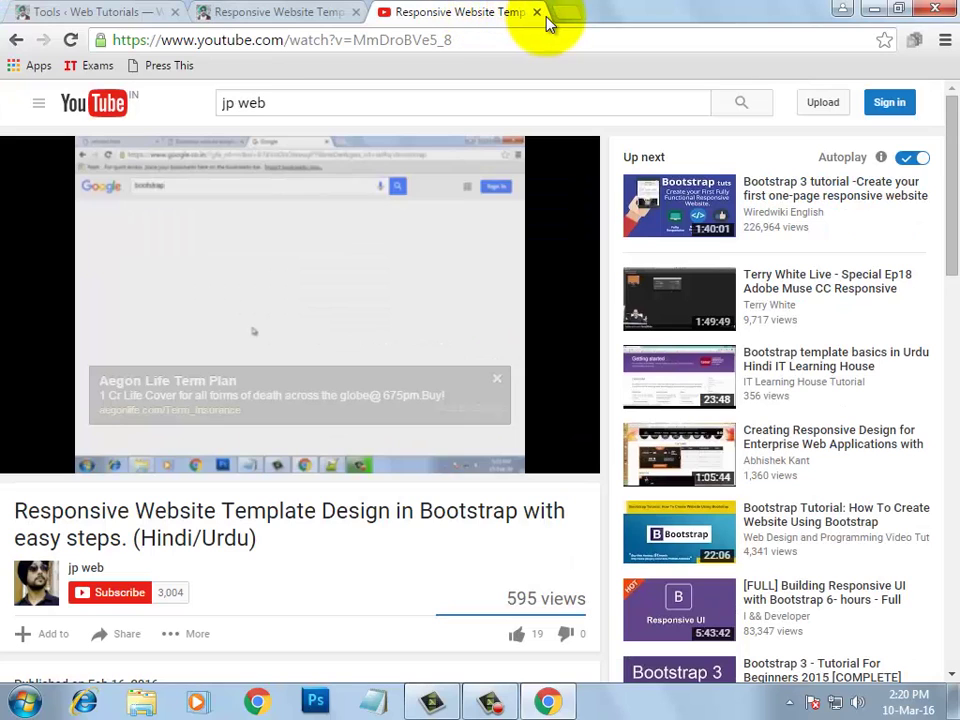
Close the YouTube video tab and return to the 'Tools < Web Tutorials' admin tab
left_click(536, 12)
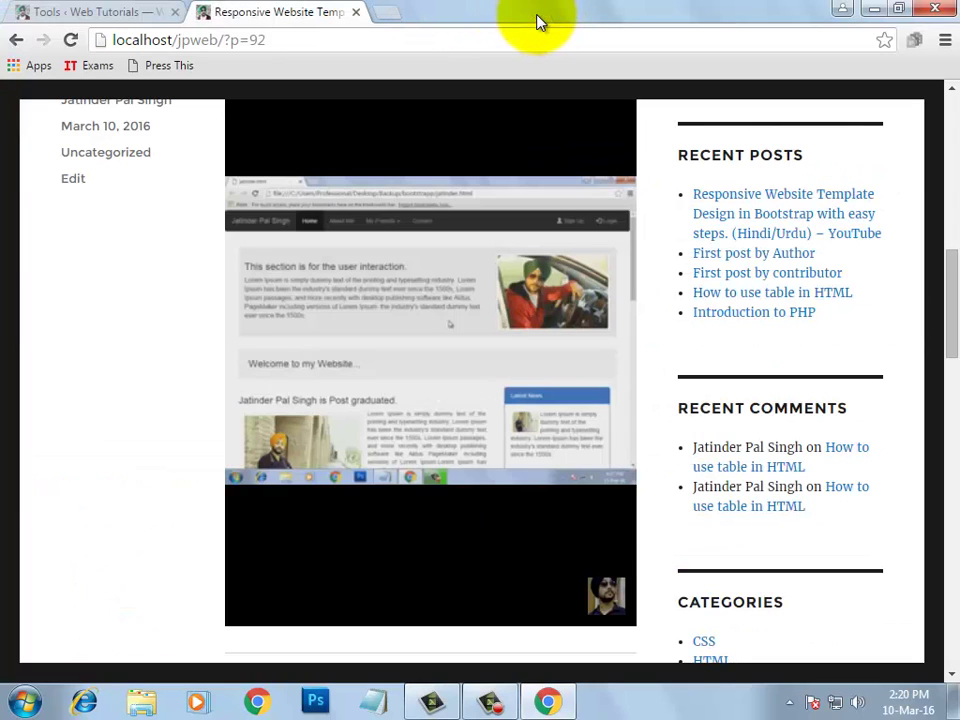
left_click(117, 14)
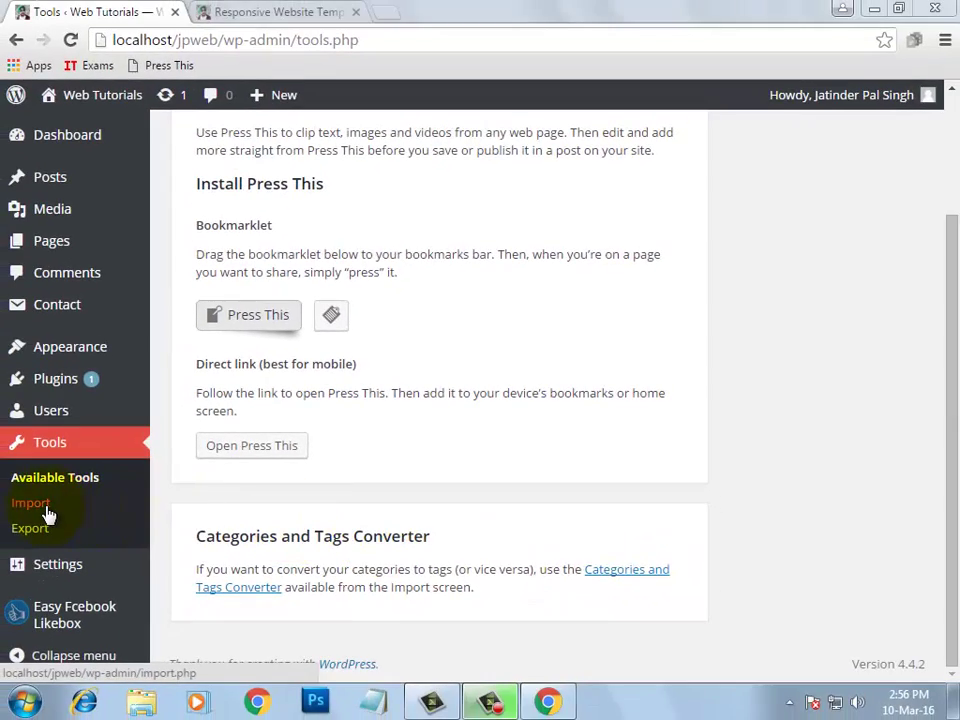
Go to Tools > Import and view the Categories and Tags Converter plugin details
left_click(46, 510)
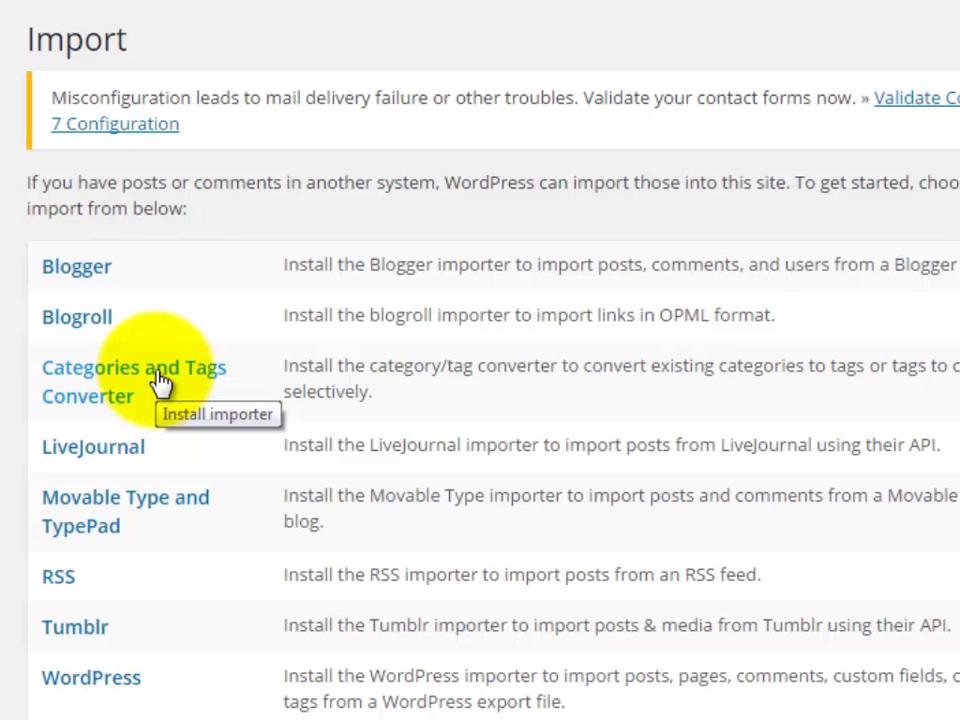
left_click(157, 380)
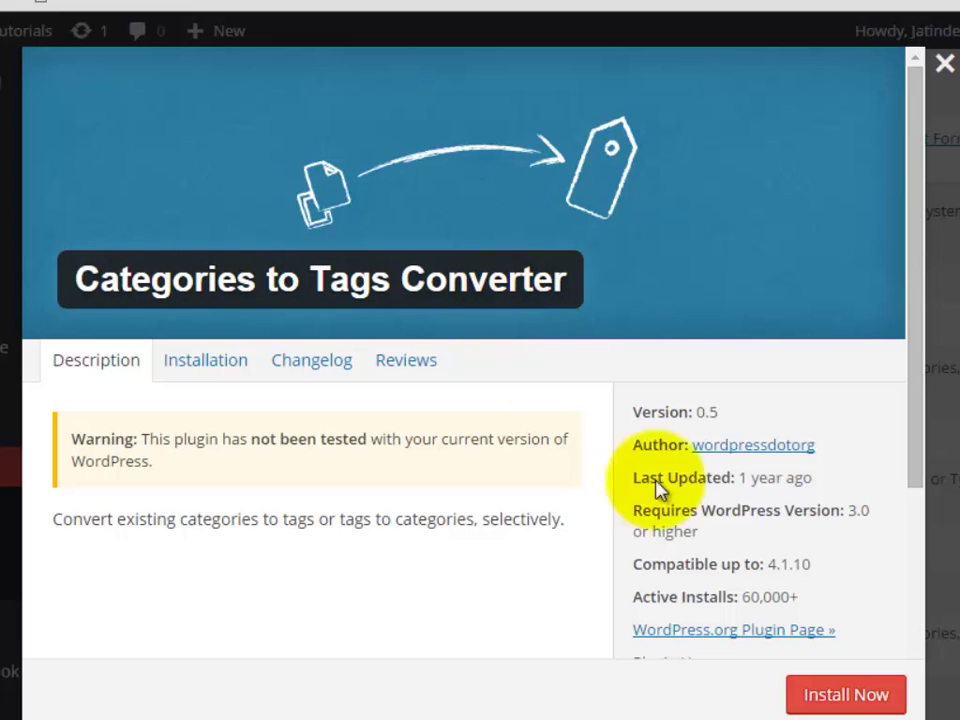
Install the Categories to Tags Converter, then activate it and run the importer
left_click(845, 697)
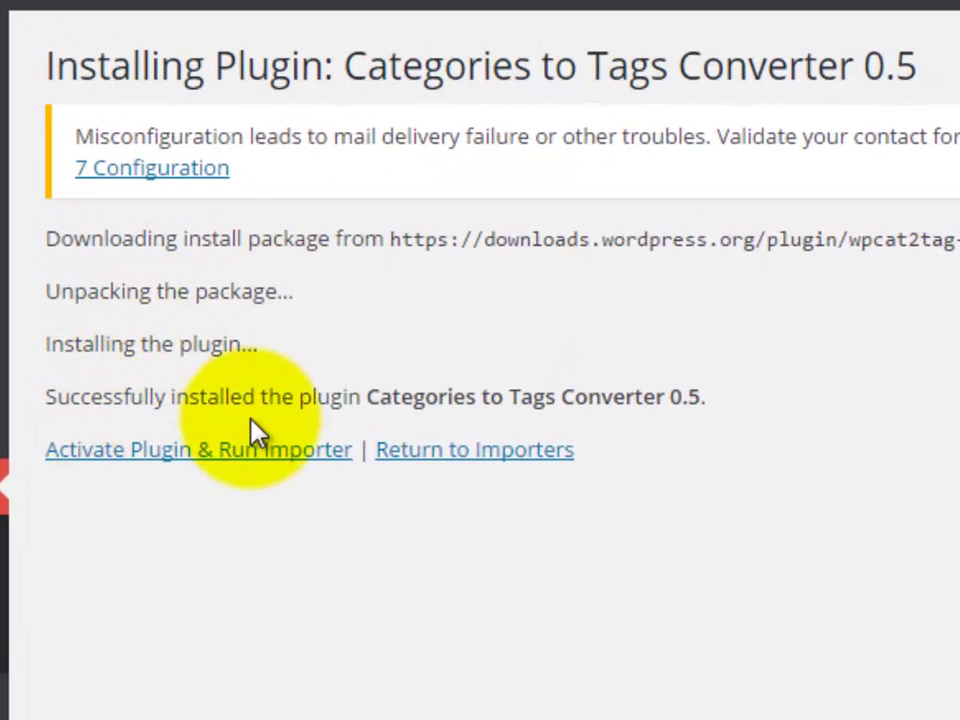
left_click(212, 470)
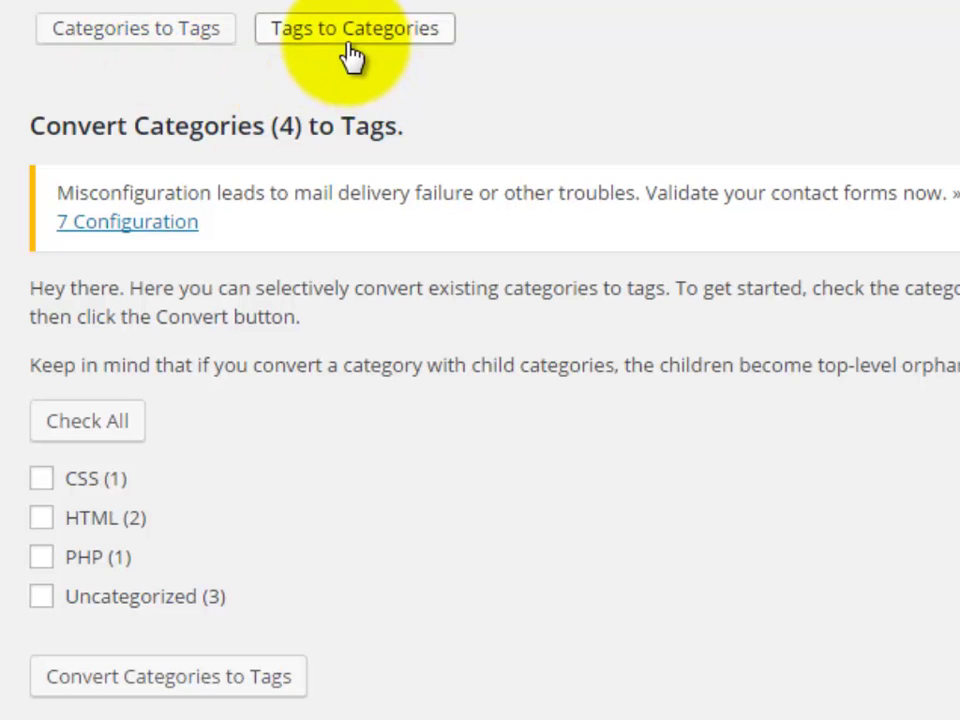
On the Categories to Tags screen, select CSS and HTML, then check all four categories
left_click(134, 42)
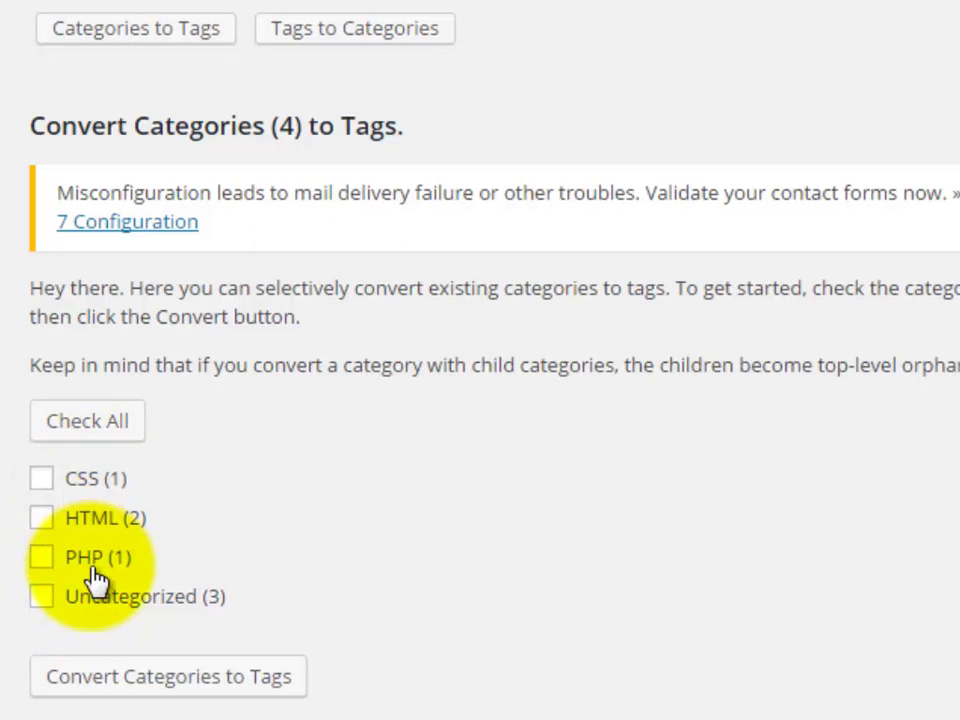
left_click(41, 478)
left_click(41, 478)
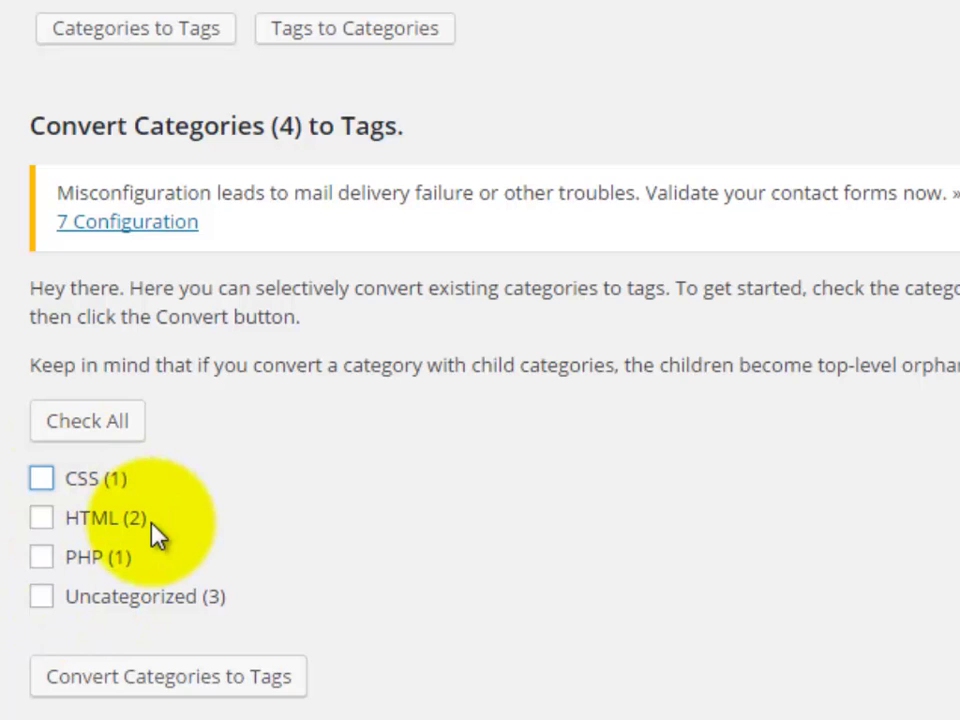
left_click(42, 481)
left_click(41, 518)
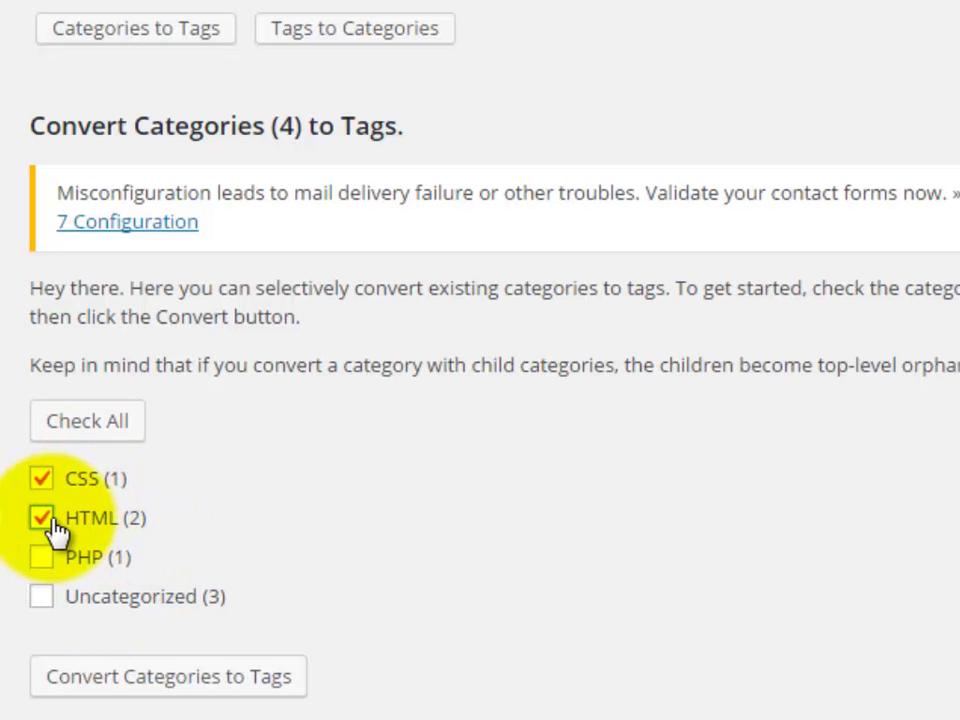
left_click(115, 443)
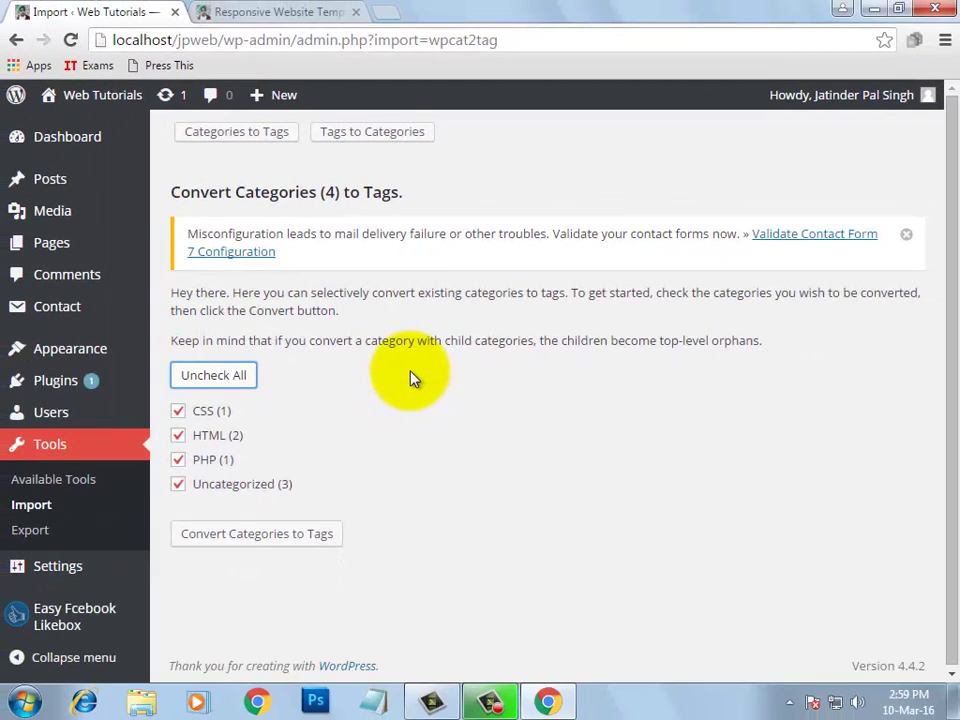
Leave the converter for Available Tools, then return to the Tools > Import importer list
left_click(85, 480)
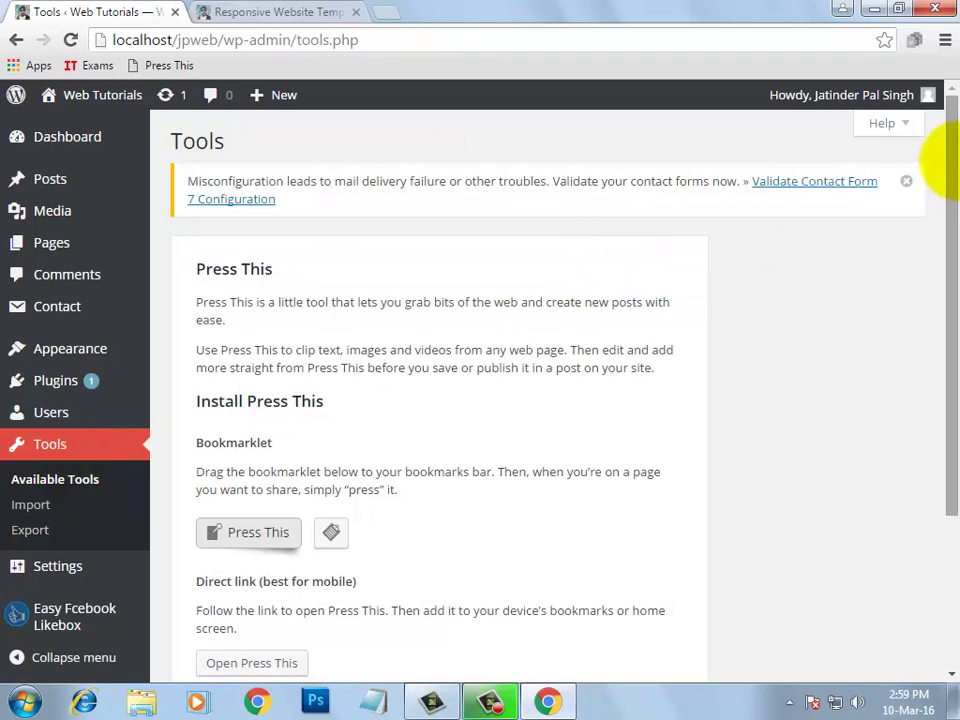
left_click_drag(945, 150, 956, 258)
scroll(240, 445, "down", 1)
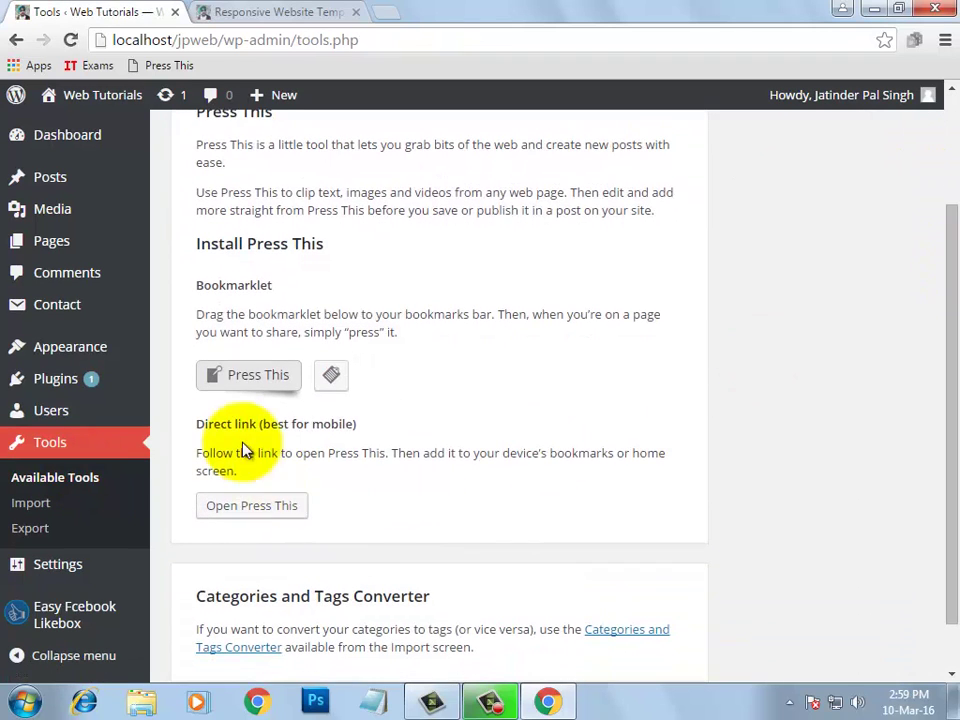
scroll(426, 398, "down", 1)
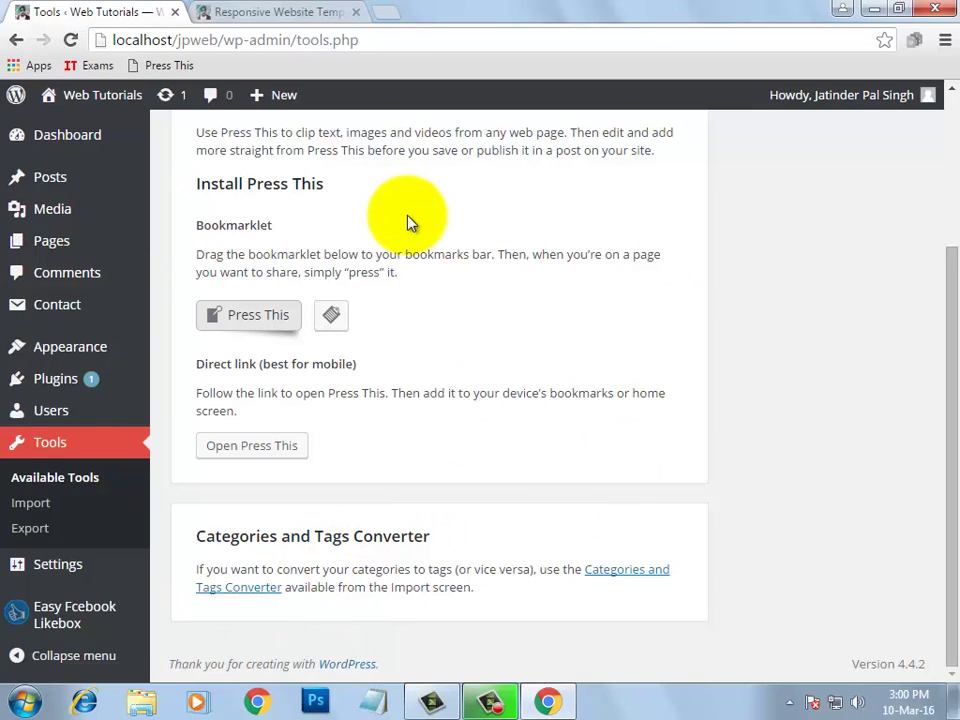
left_click(43, 510)
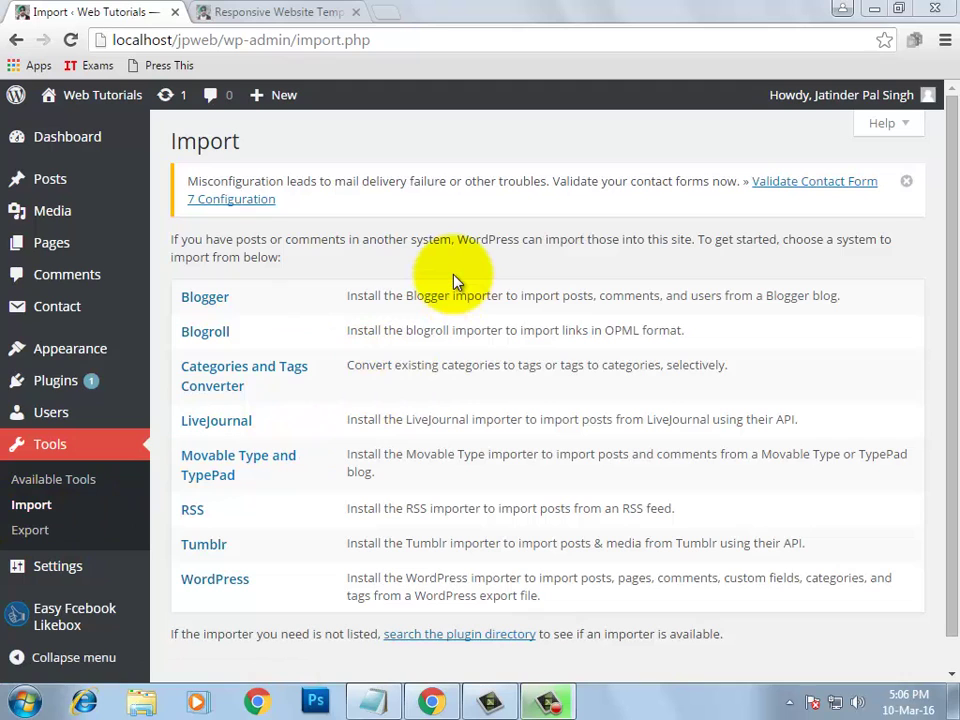
In a new incognito tab, load the localhost wp-admin page and log in with the admin credentials
key("ctrl+t")
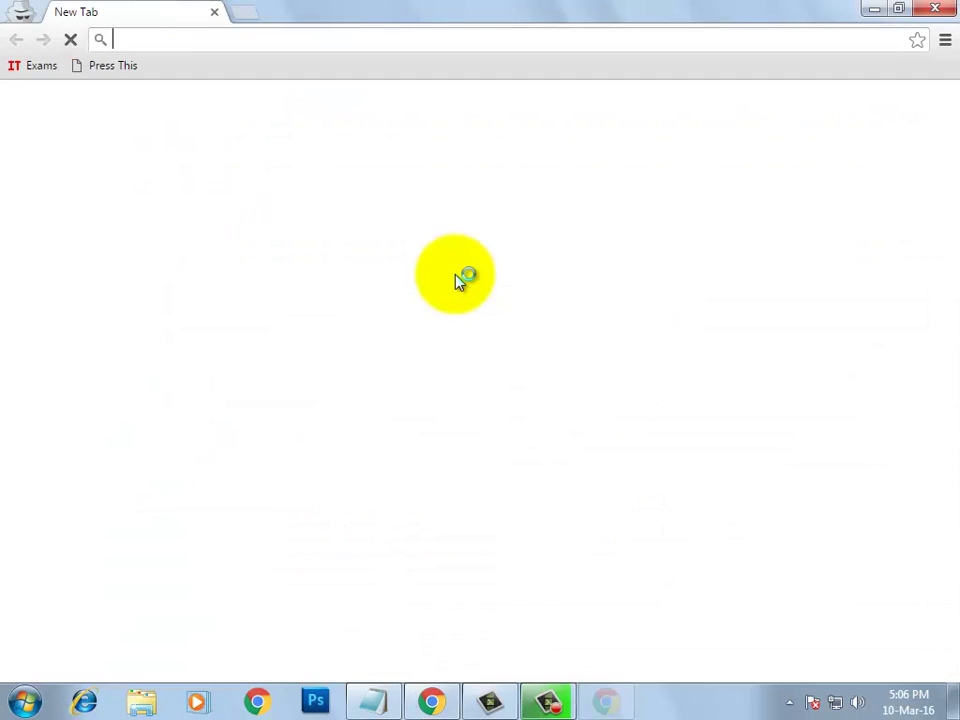
type("loca")
key("Right")
key("Return")
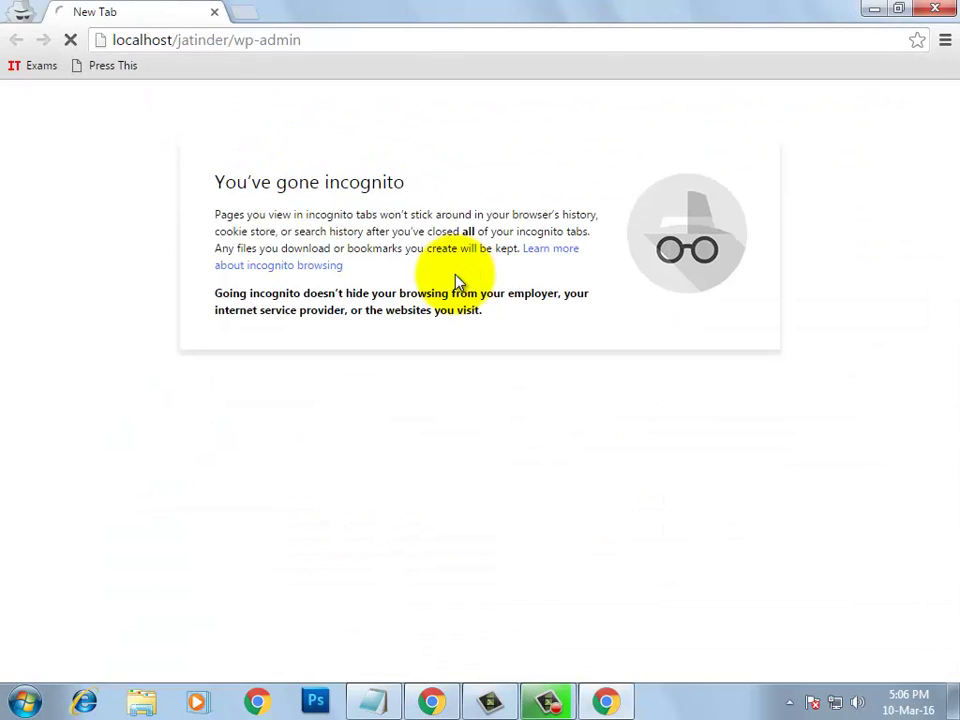
type("admin")
key("Tab")
type("admin")
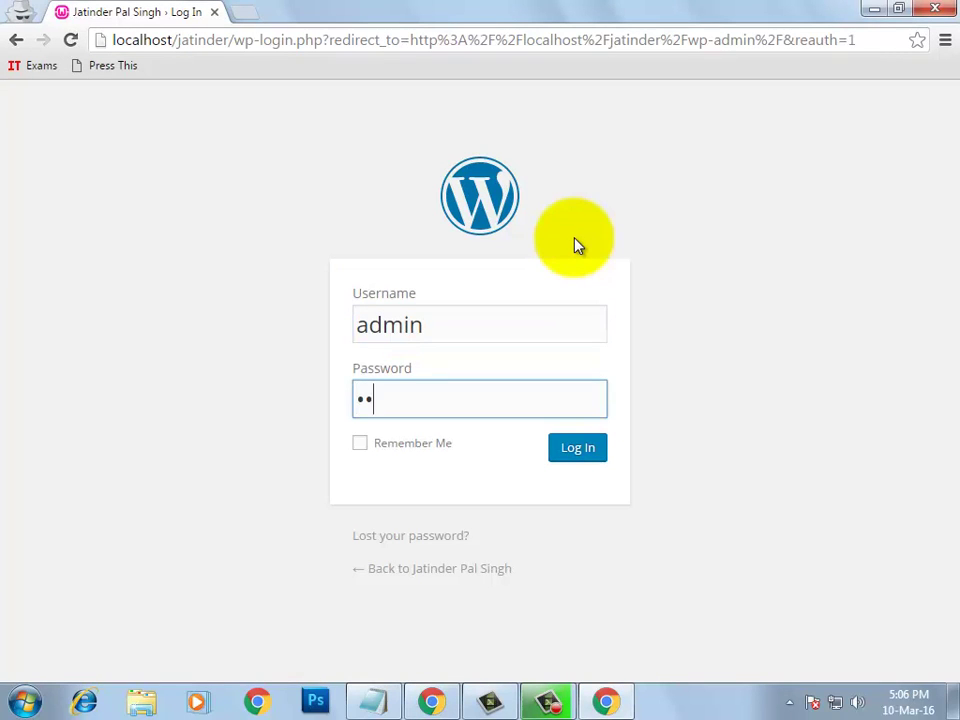
key("Return")
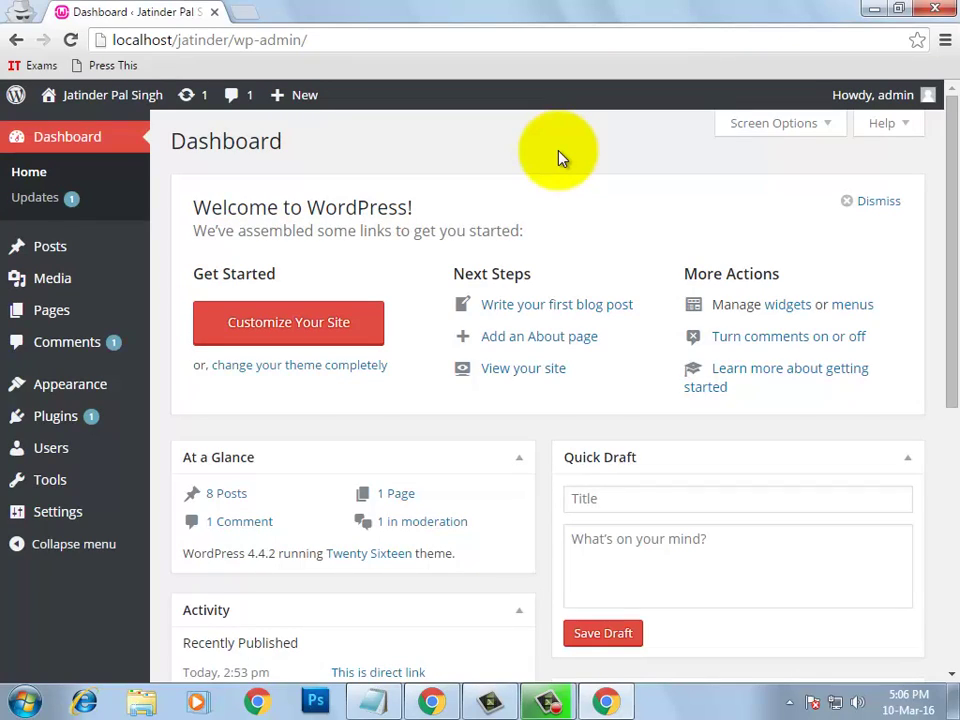
Go to Tools > Export on the second site's admin area
mouse_move(79, 491)
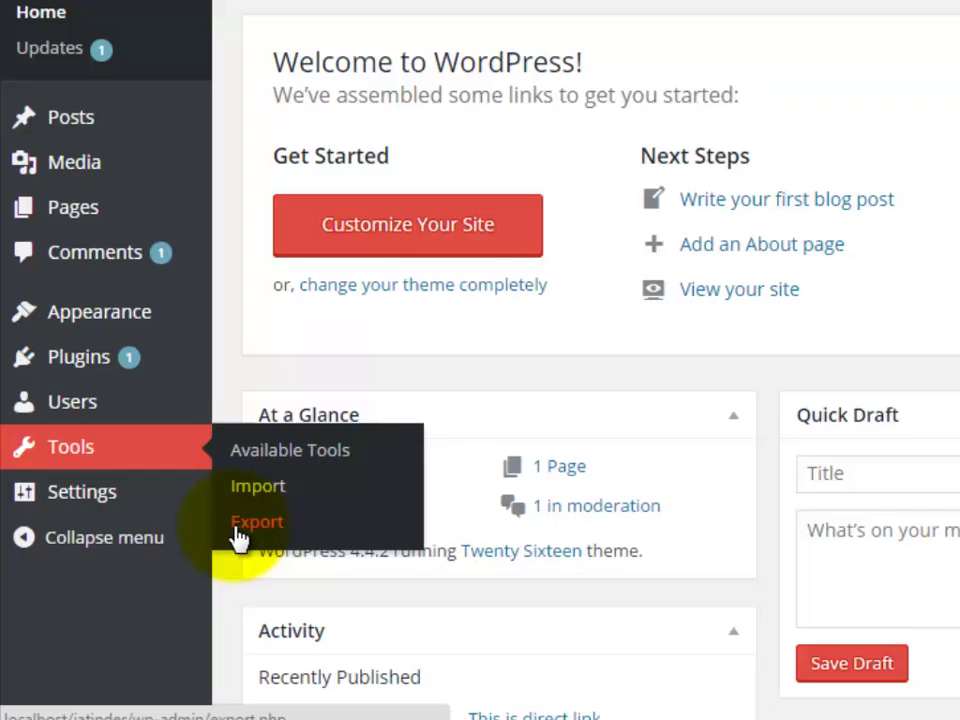
left_click(248, 522)
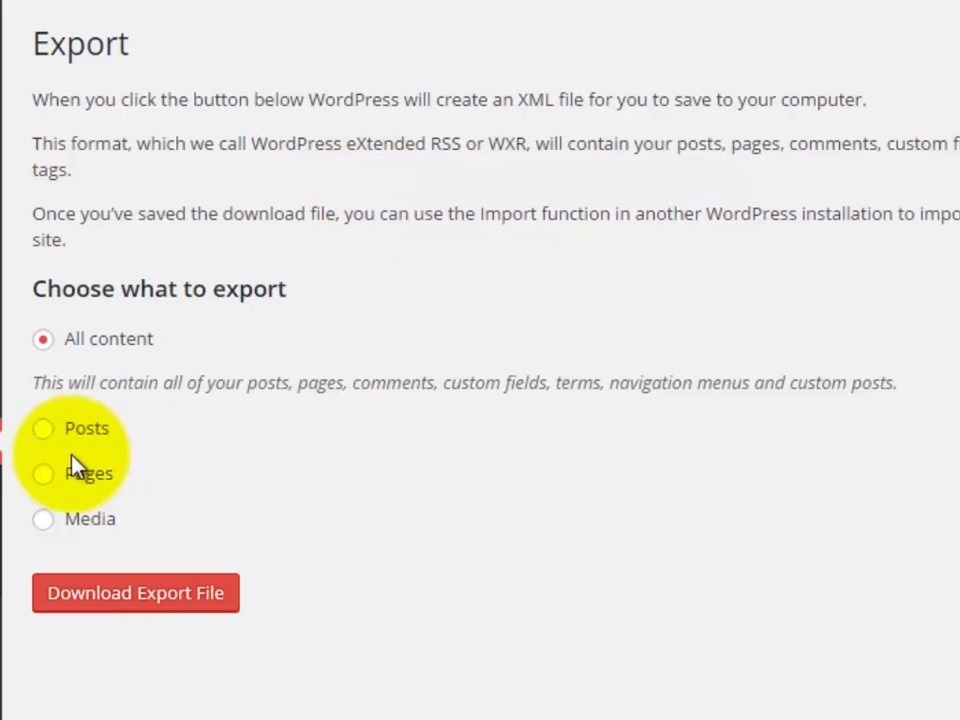
Choose Posts for export, leaving categories, authors, dates and status at All
left_click(43, 431)
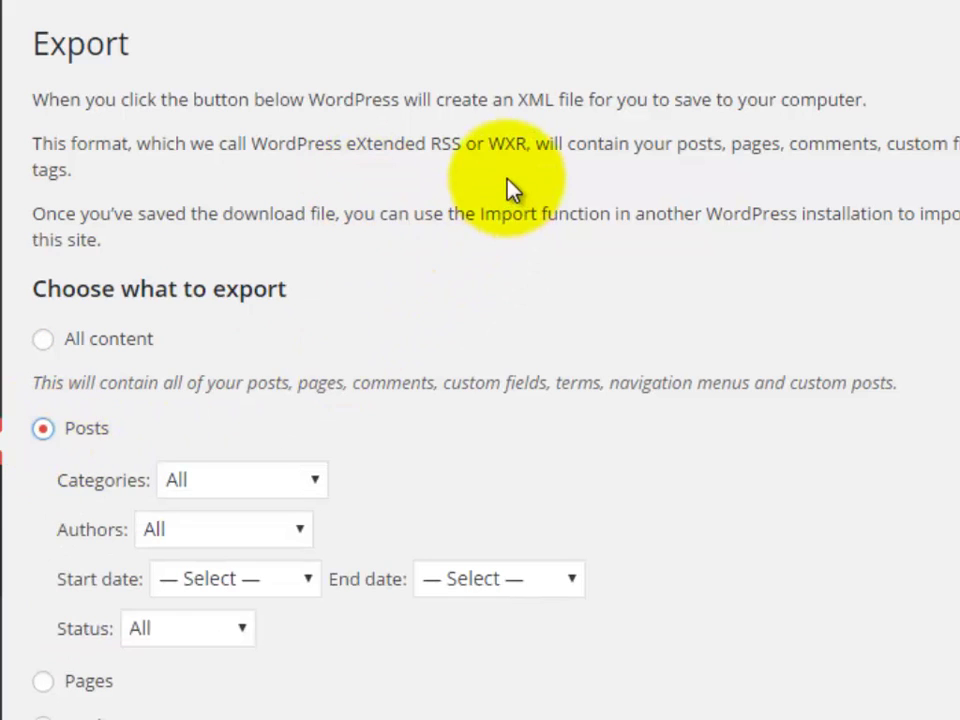
scroll(499, 197, "down", 2)
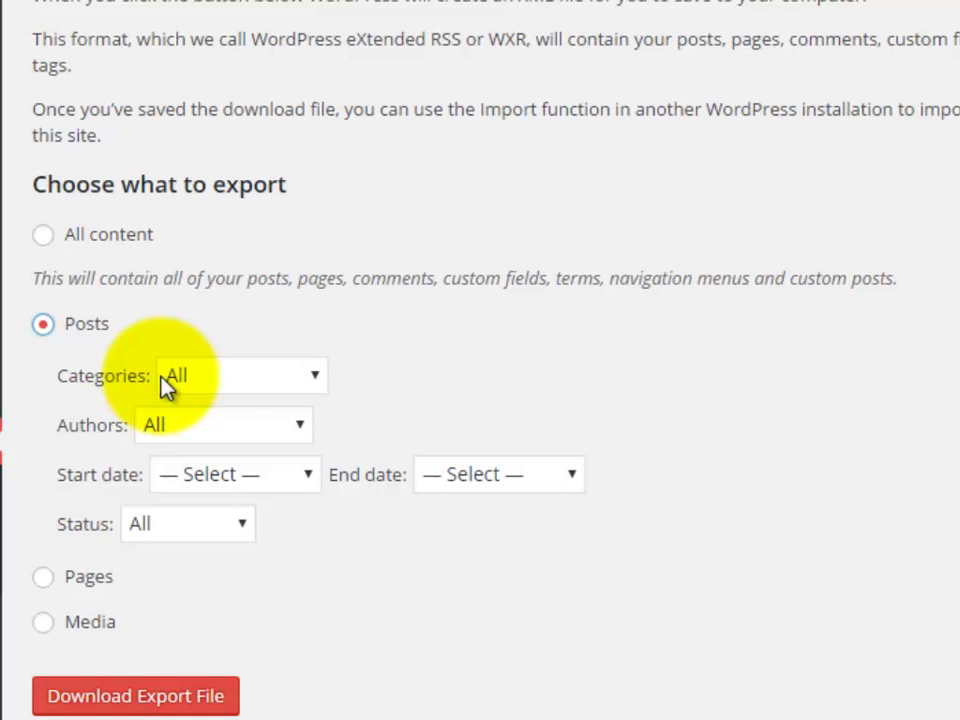
left_click(257, 388)
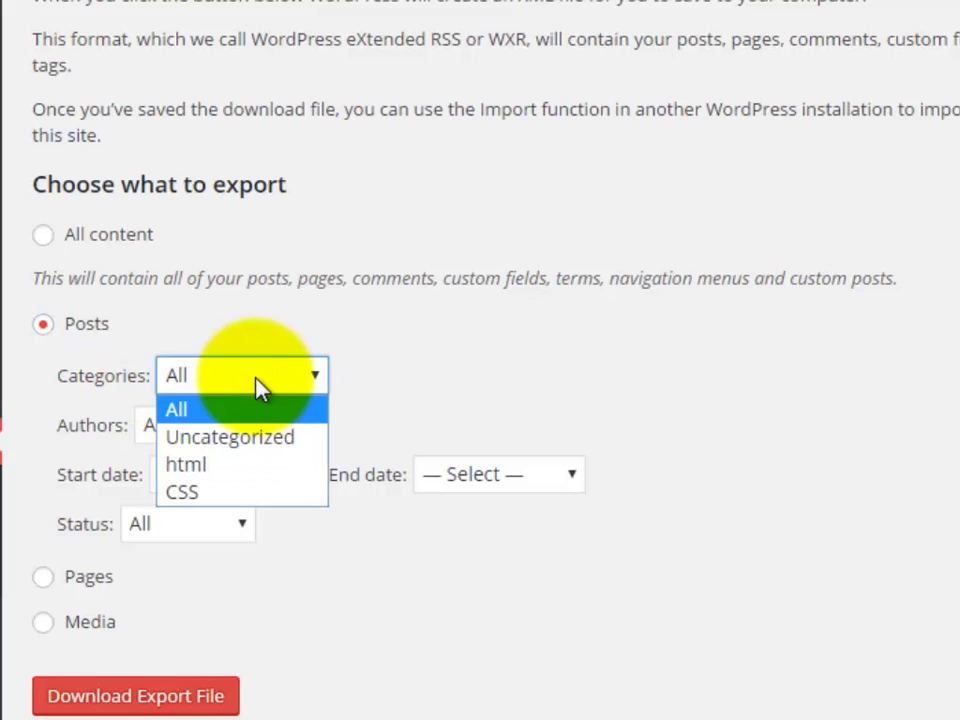
left_click(197, 416)
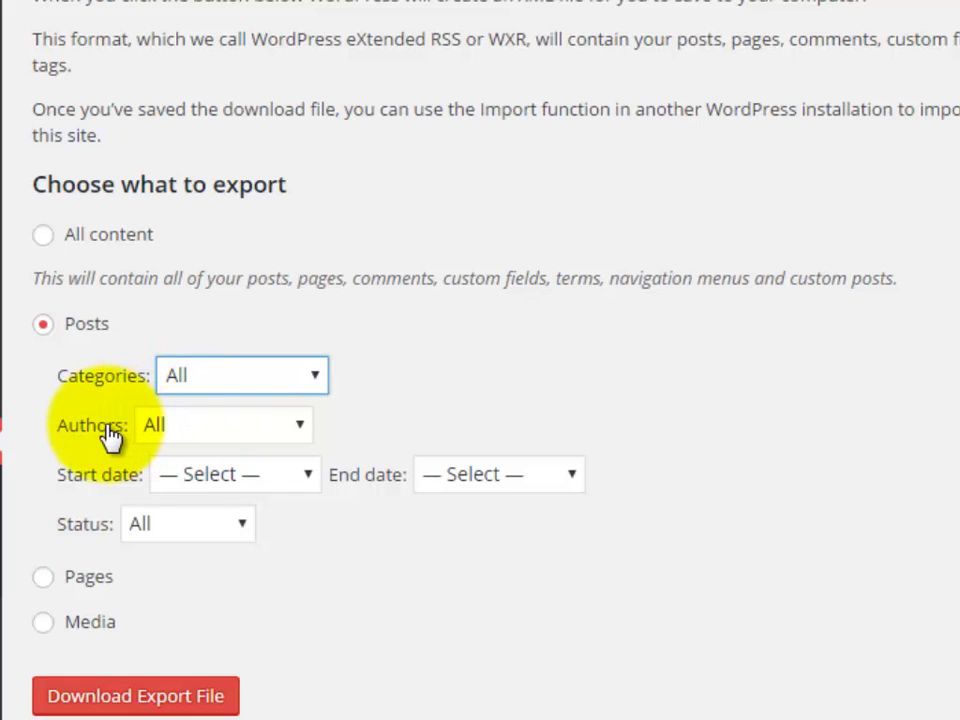
left_click(235, 440)
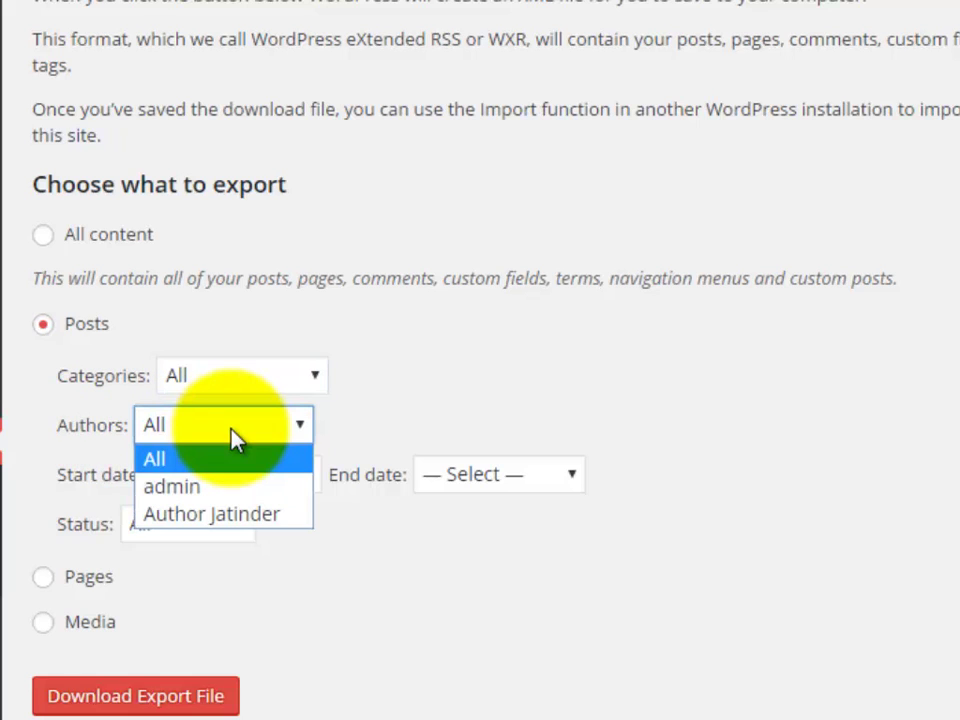
left_click(235, 440)
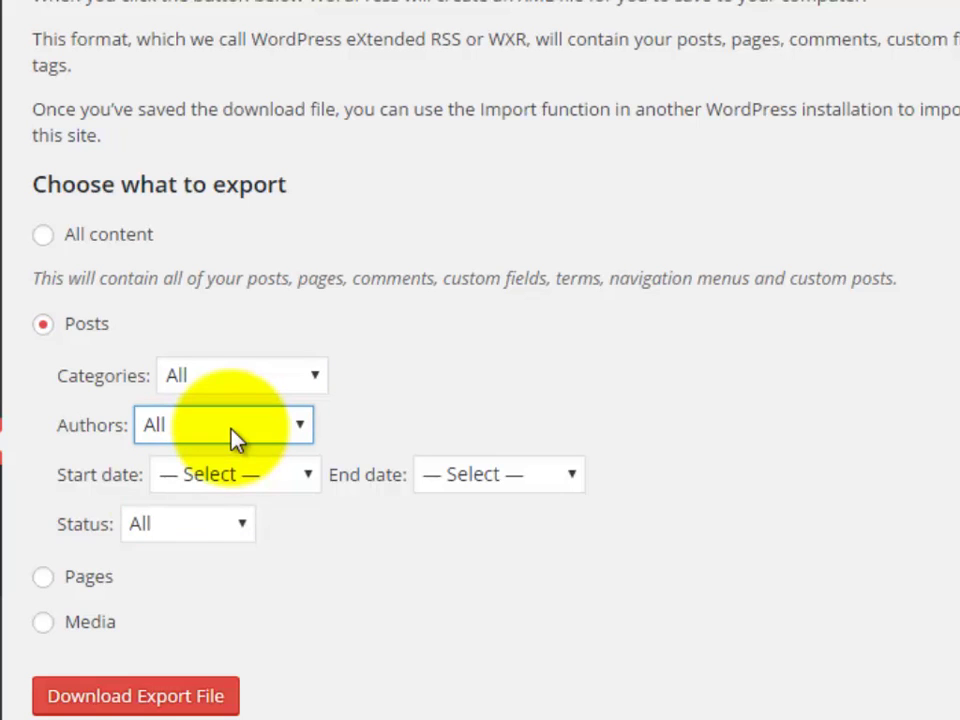
left_click(251, 487)
left_click(495, 490)
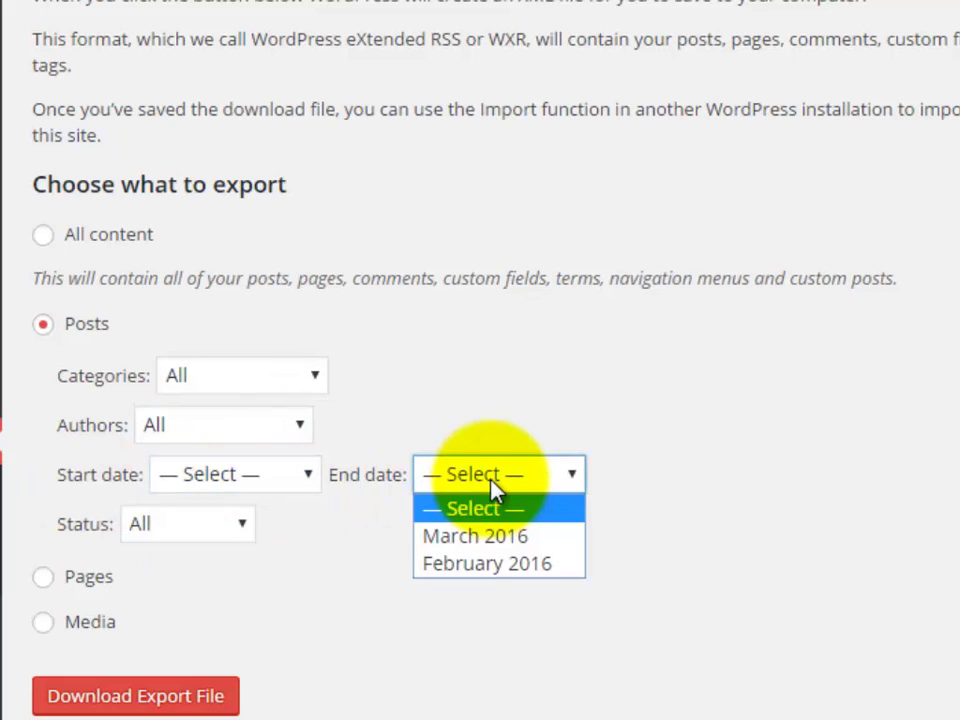
left_click(495, 490)
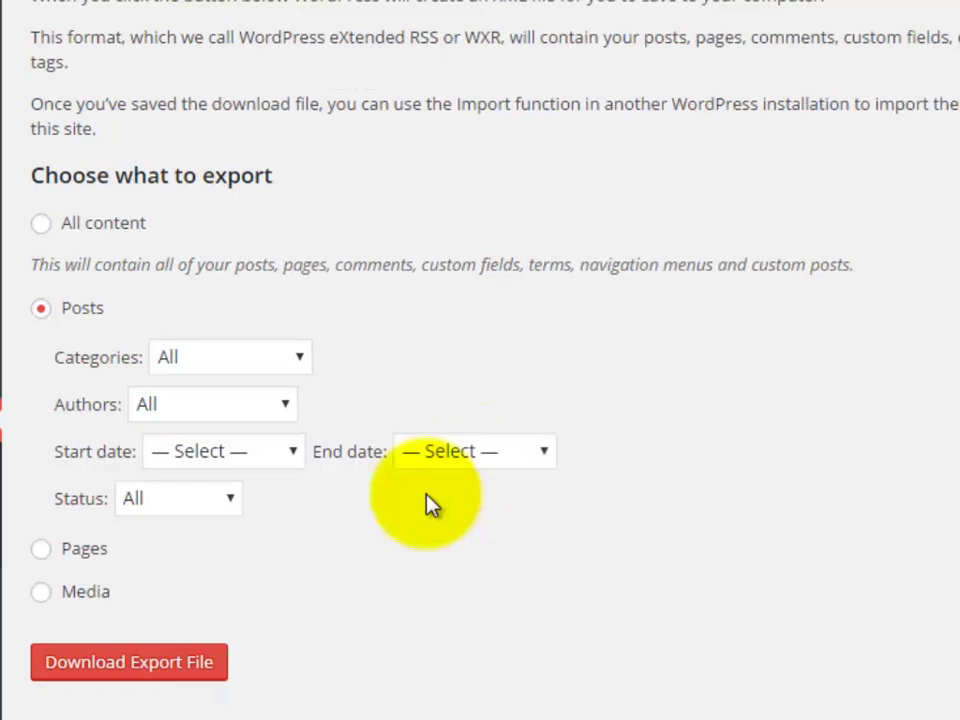
left_click(219, 530)
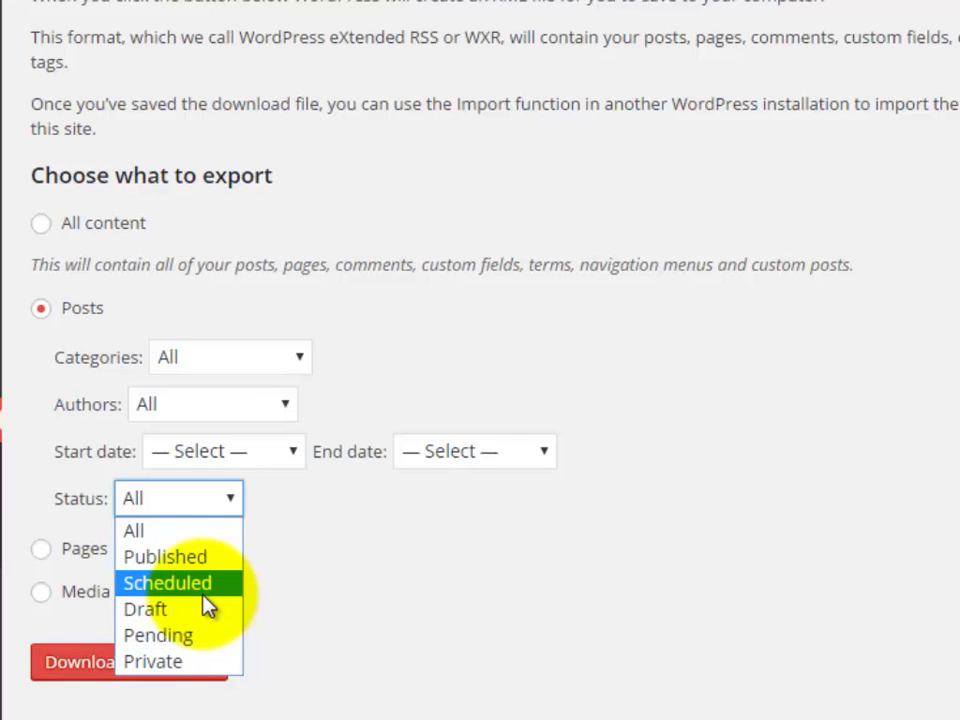
left_click(150, 538)
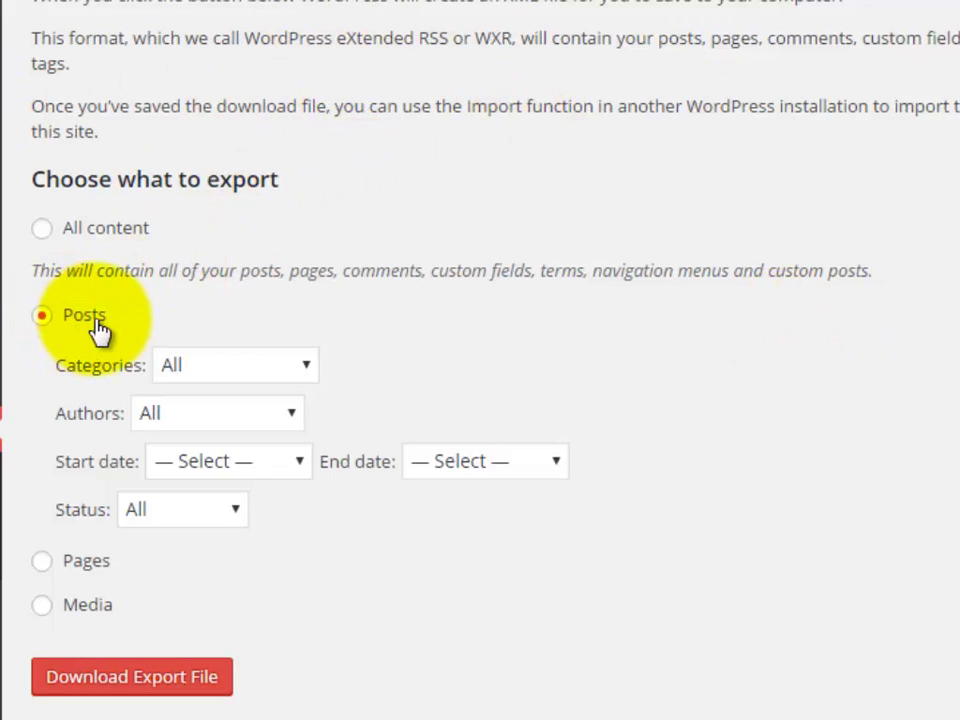
Download the posts-only XML export file (36.1 KB)
left_click(150, 688)
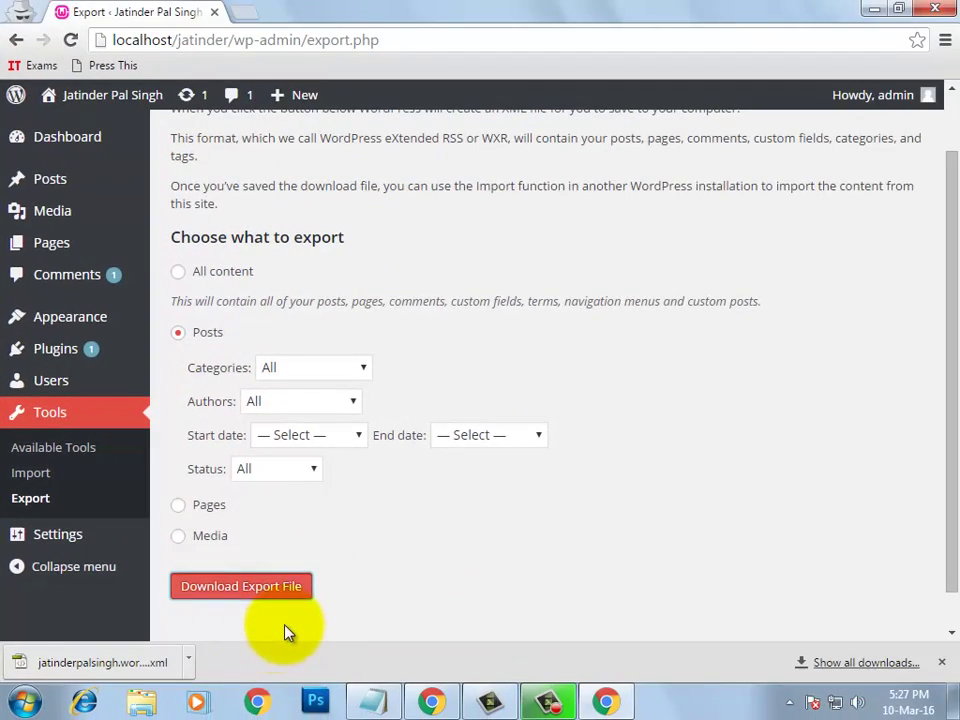
Locate the export XML in Explorer's Downloads folder, then return to the Web Tutorials Import page
left_click(188, 664)
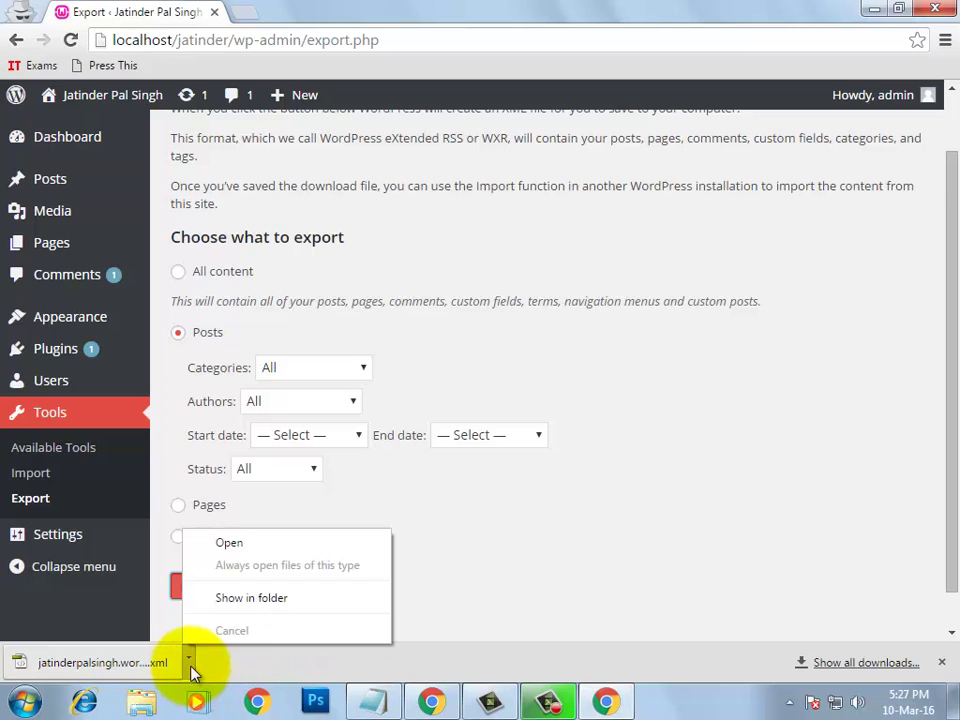
left_click(270, 598)
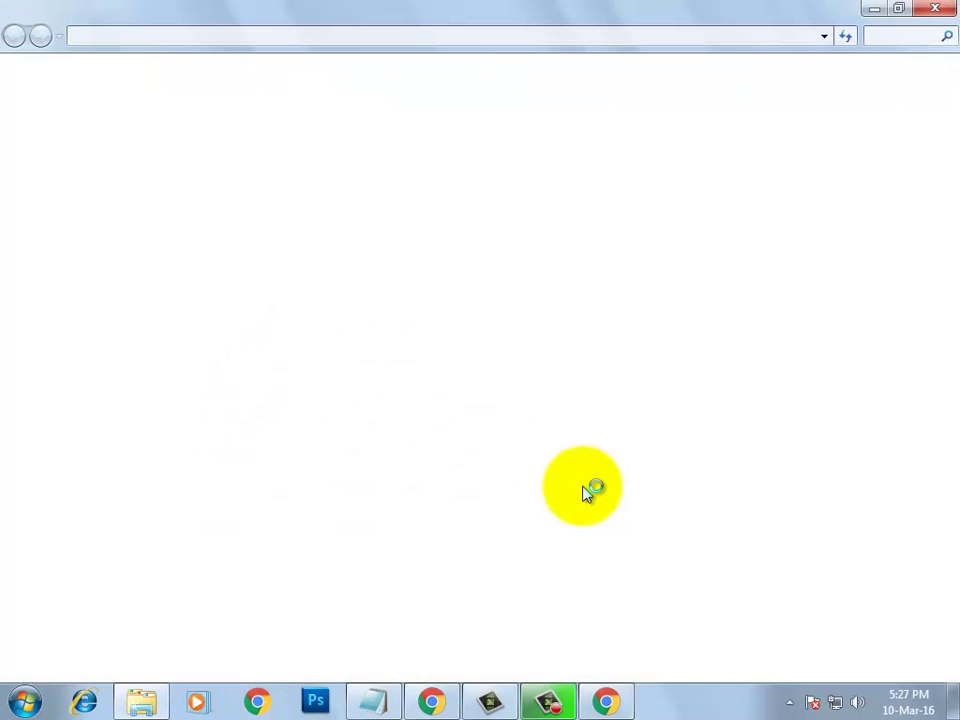
left_click(519, 178)
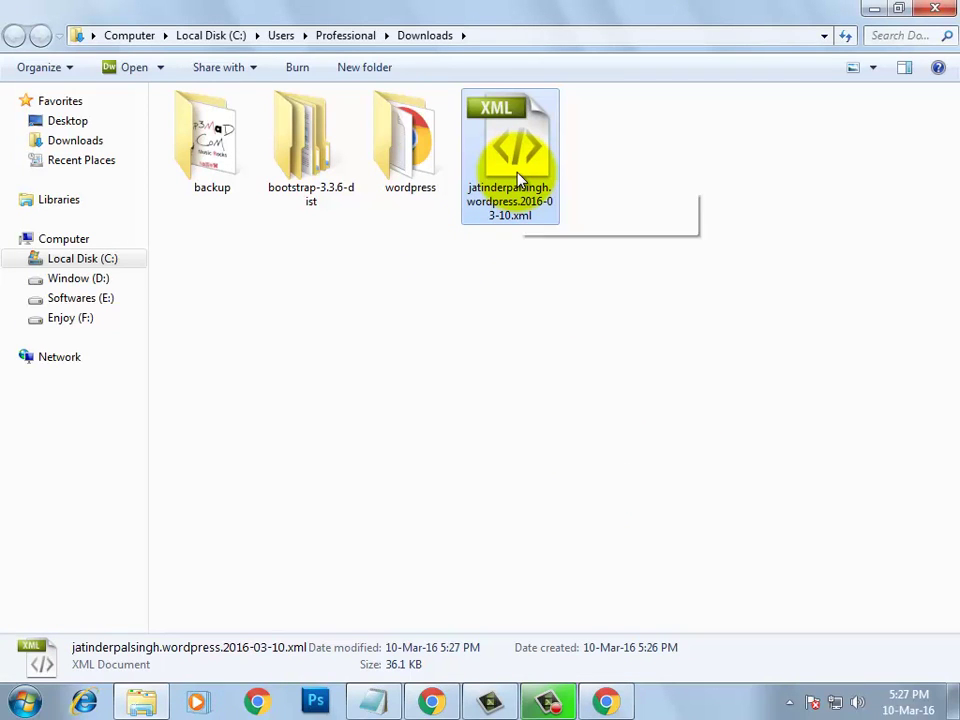
left_click(430, 700)
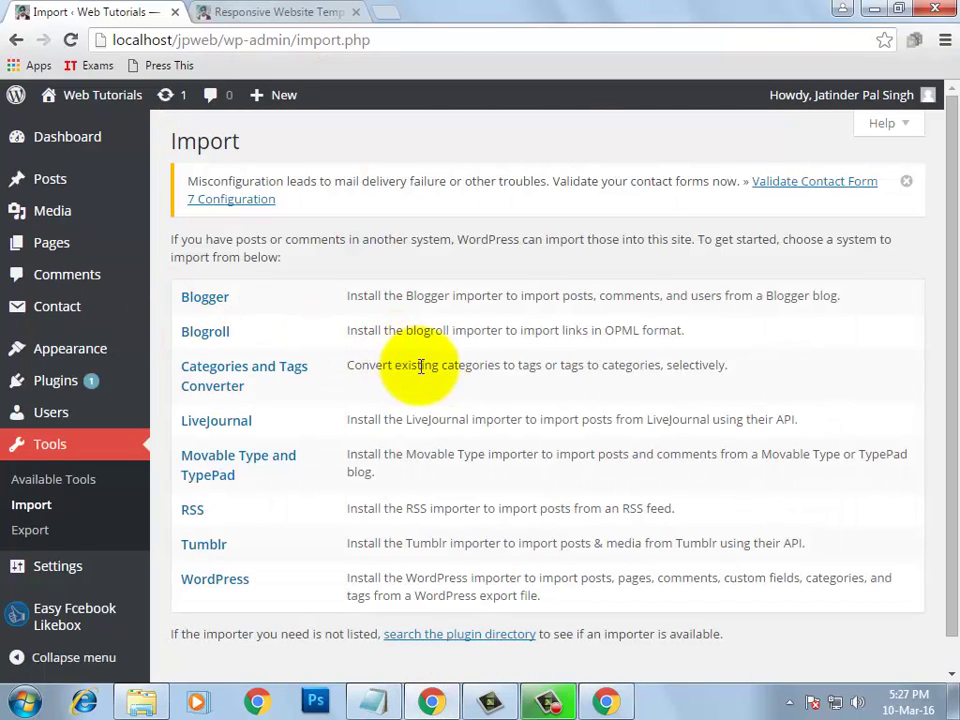
Compare the target site's posts with the source site's All Posts list of 8 posts
mouse_move(75, 186)
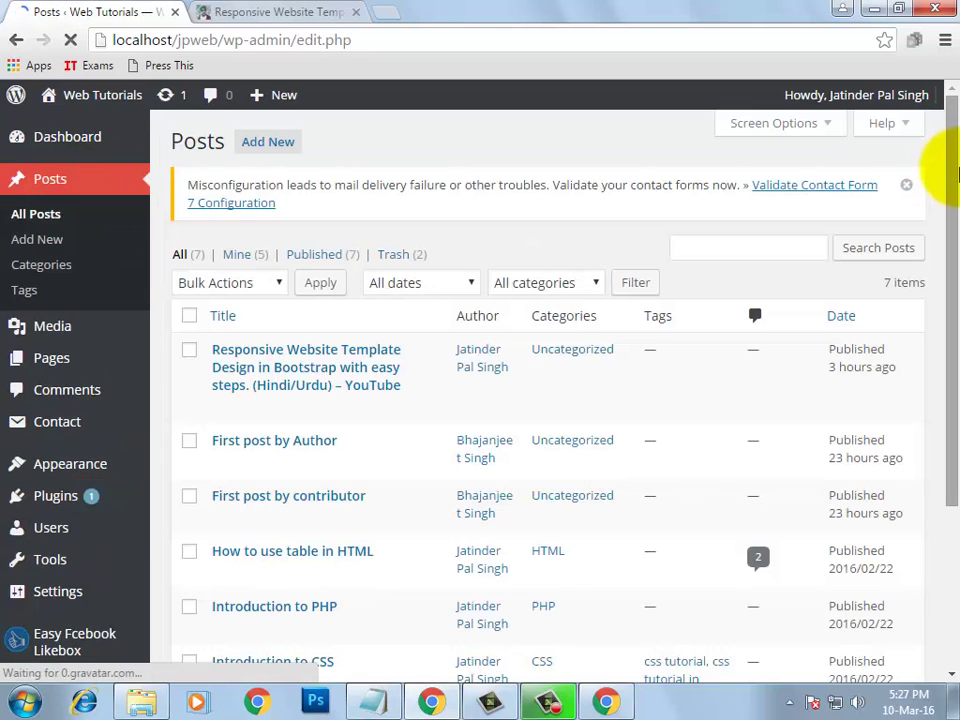
left_click_drag(955, 170, 955, 291)
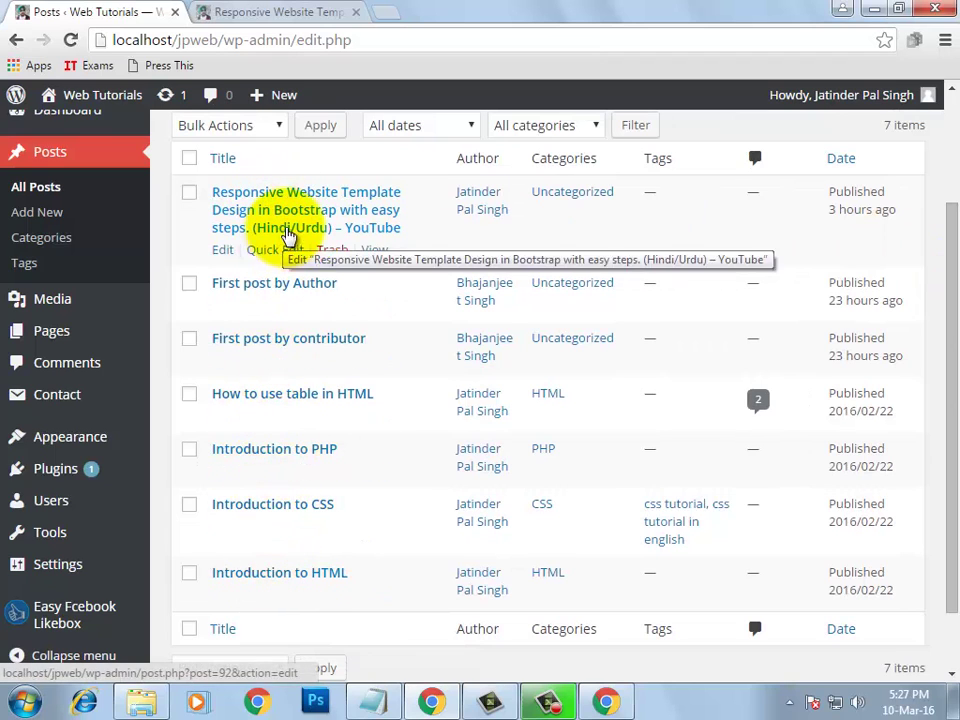
left_click(606, 703)
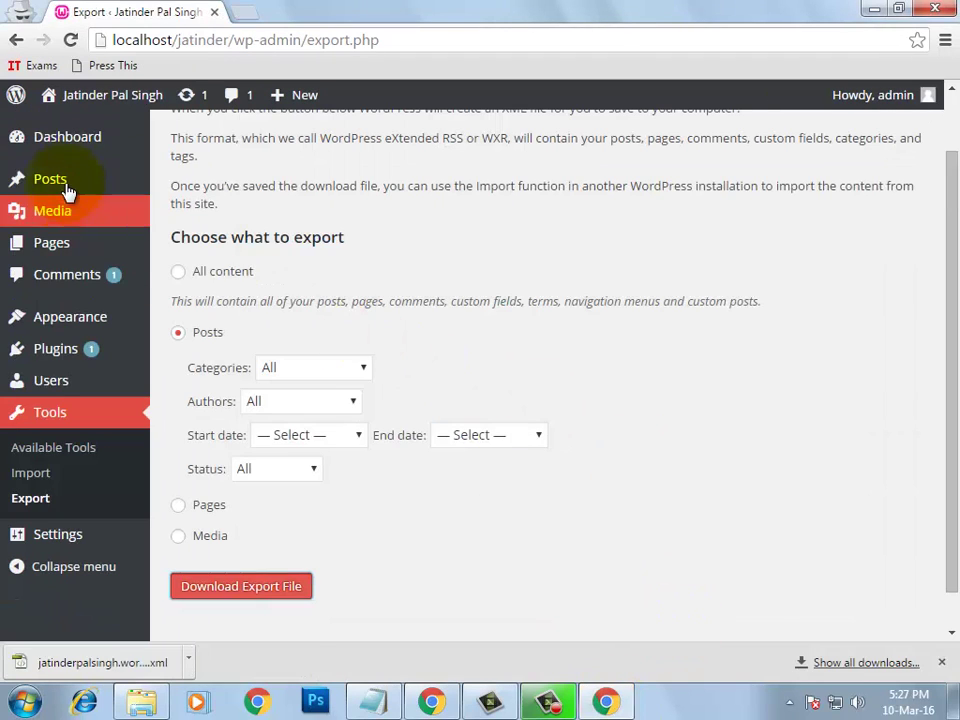
mouse_move(90, 184)
left_click(182, 185)
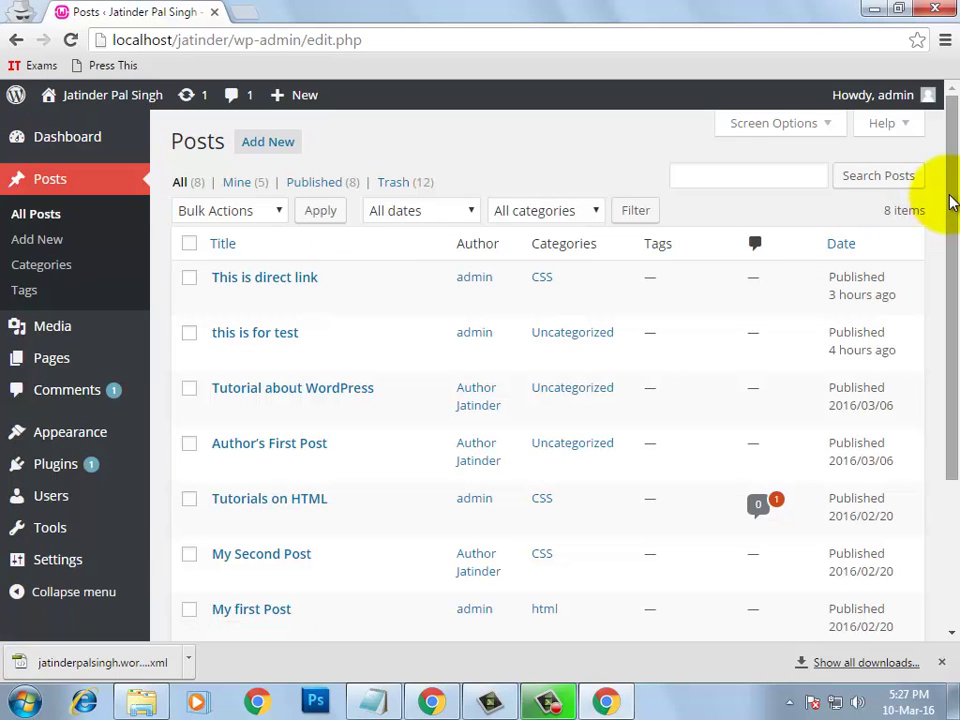
scroll(943, 214, "down", 2)
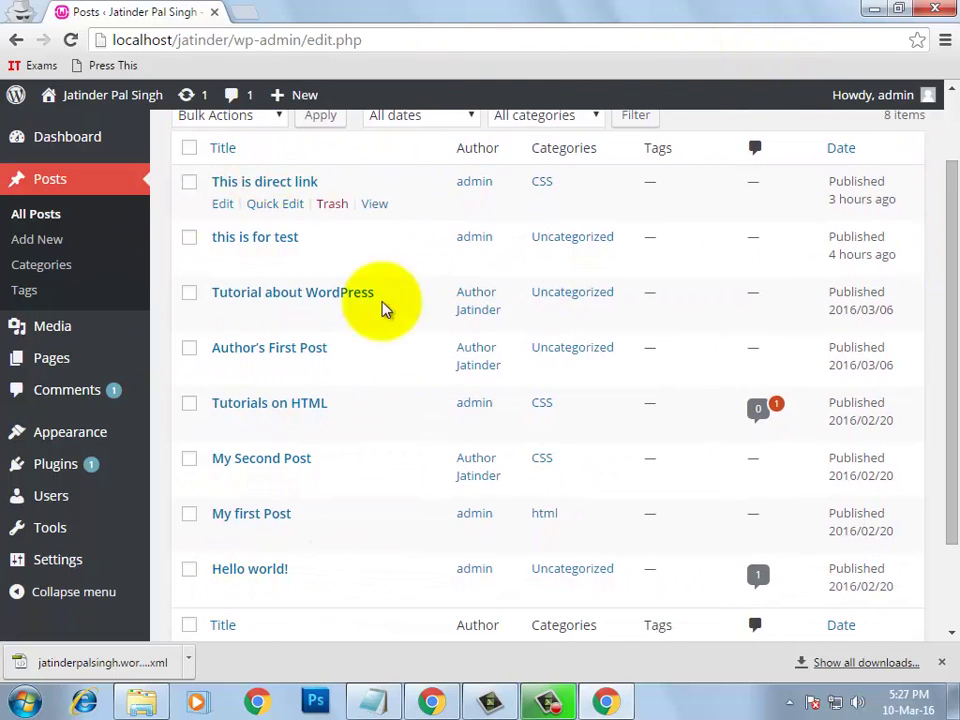
Return to the Web Tutorials site's All Posts list showing its 7 posts
left_click(430, 700)
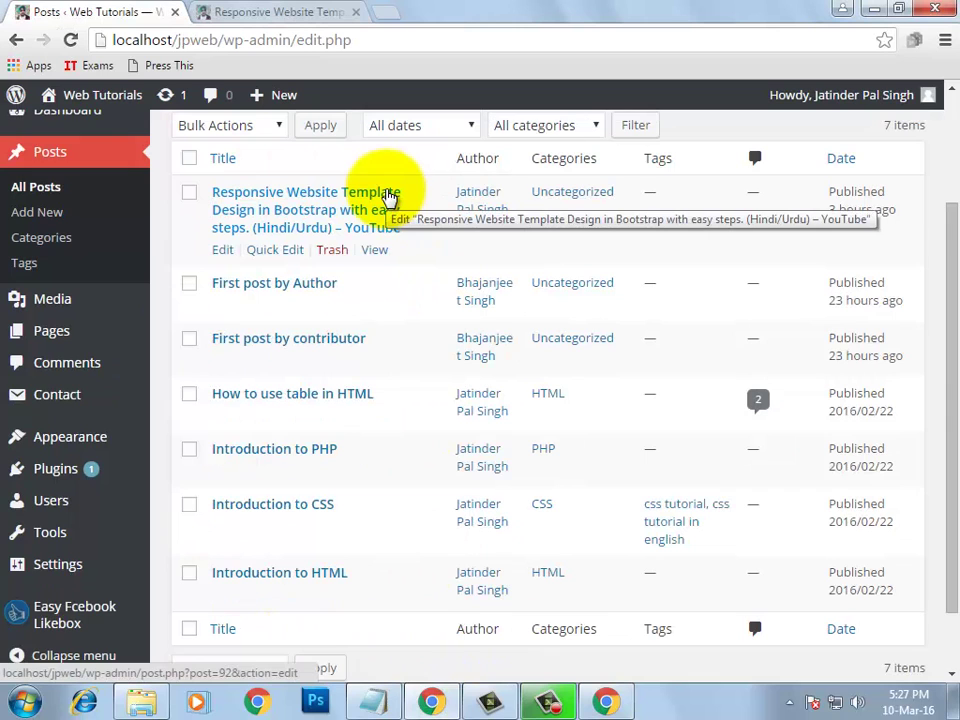
left_click(141, 700)
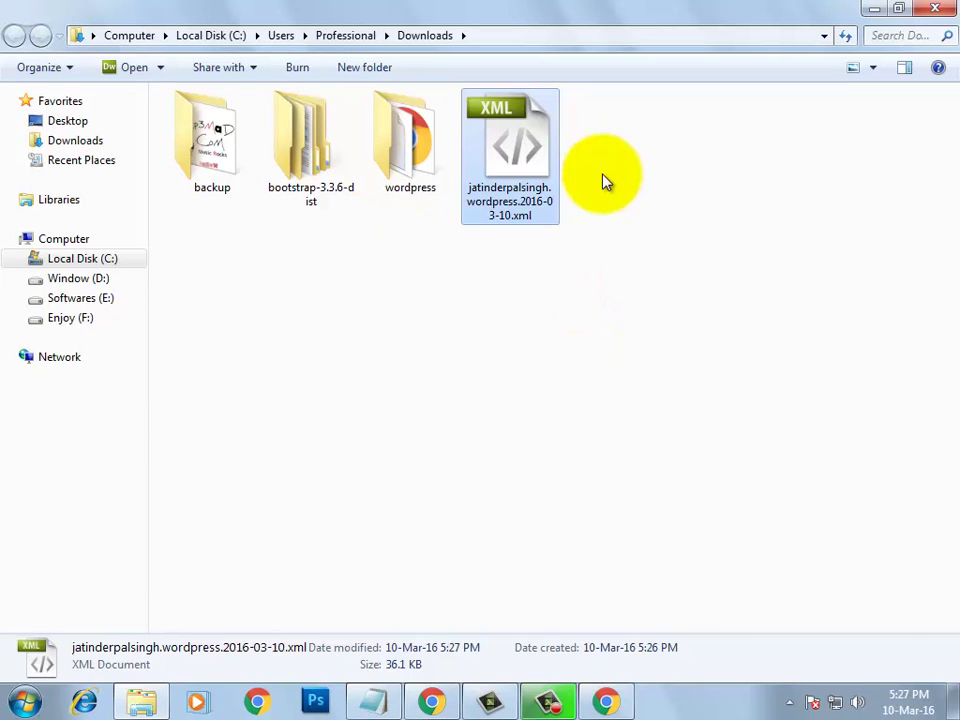
left_click(431, 700)
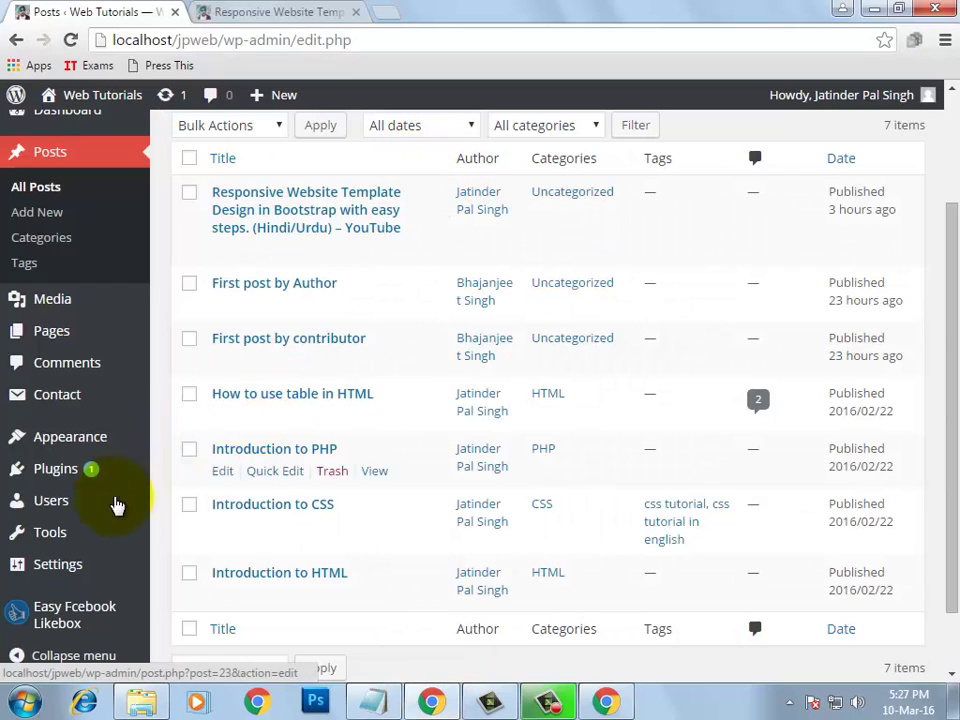
mouse_move(78, 540)
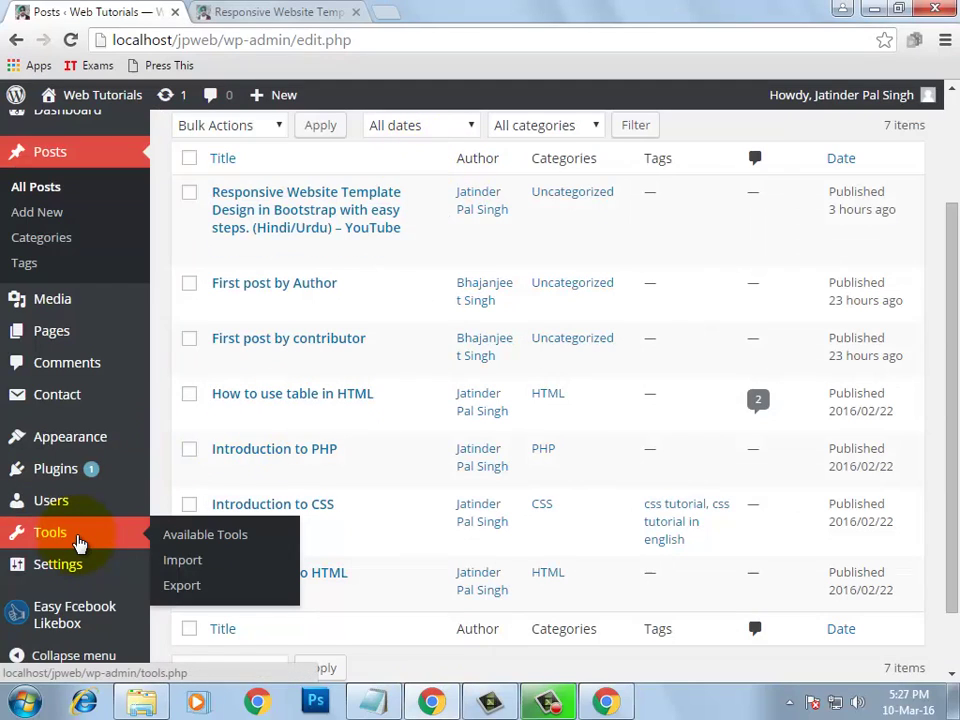
Install the WordPress Importer 0.6.1 plugin from Tools > Import, then activate it and run the importer
left_click(181, 568)
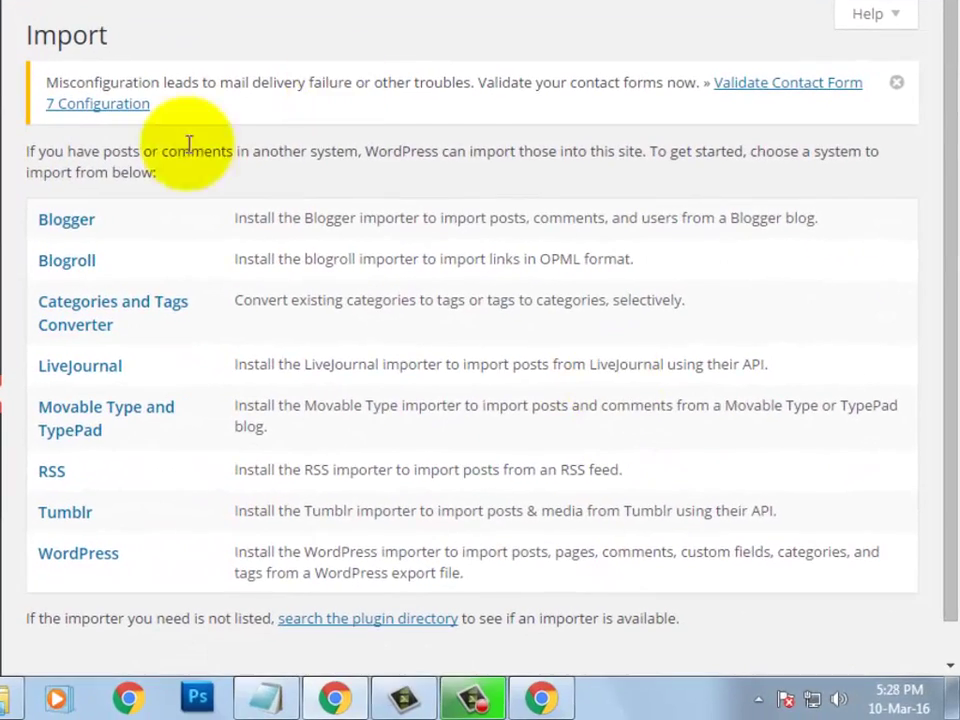
left_click(94, 566)
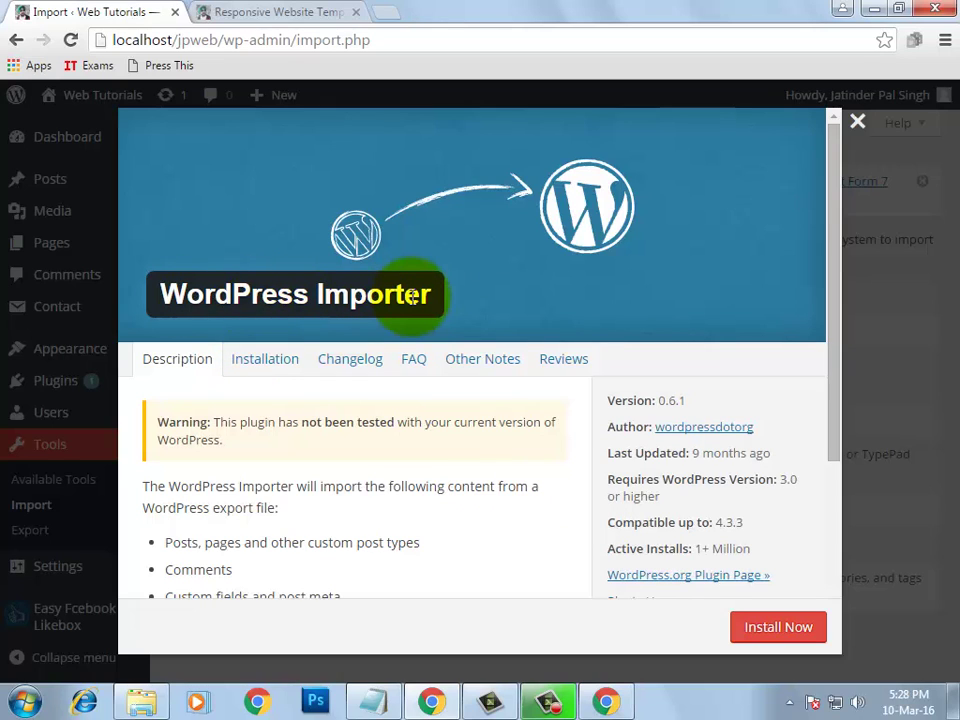
left_click(778, 632)
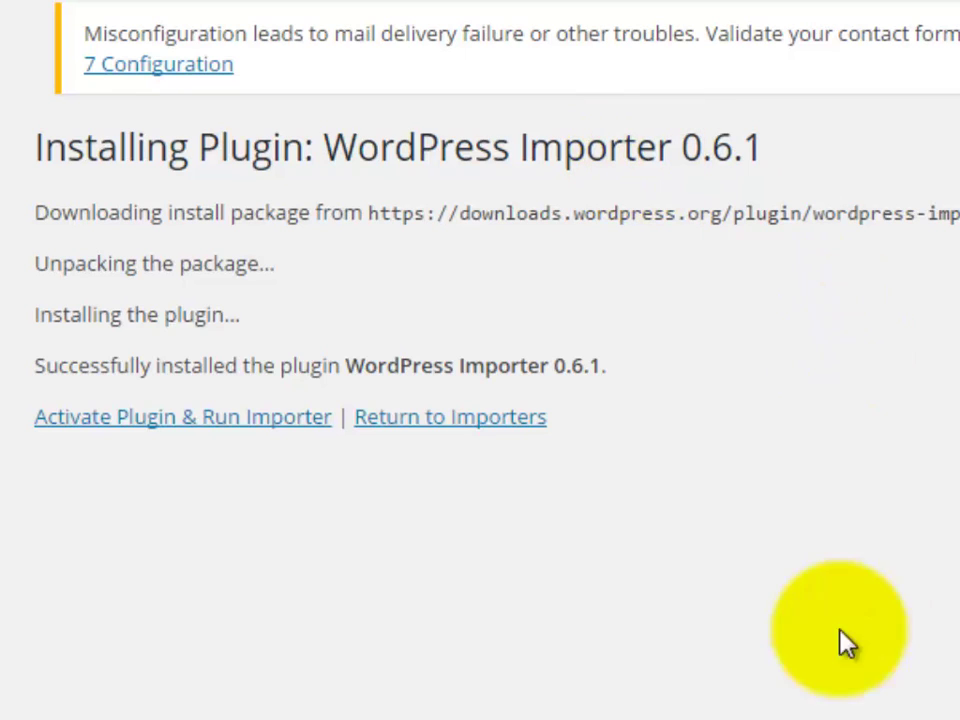
left_click(216, 420)
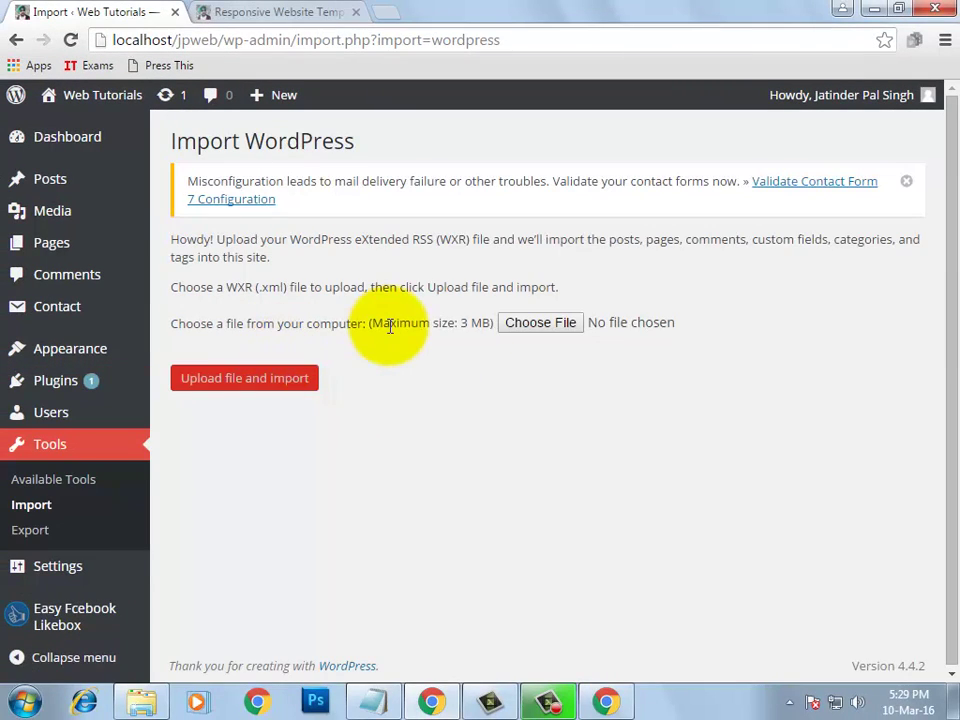
Upload the exported XML file from the Downloads folder to the WordPress importer
left_click(41, 510)
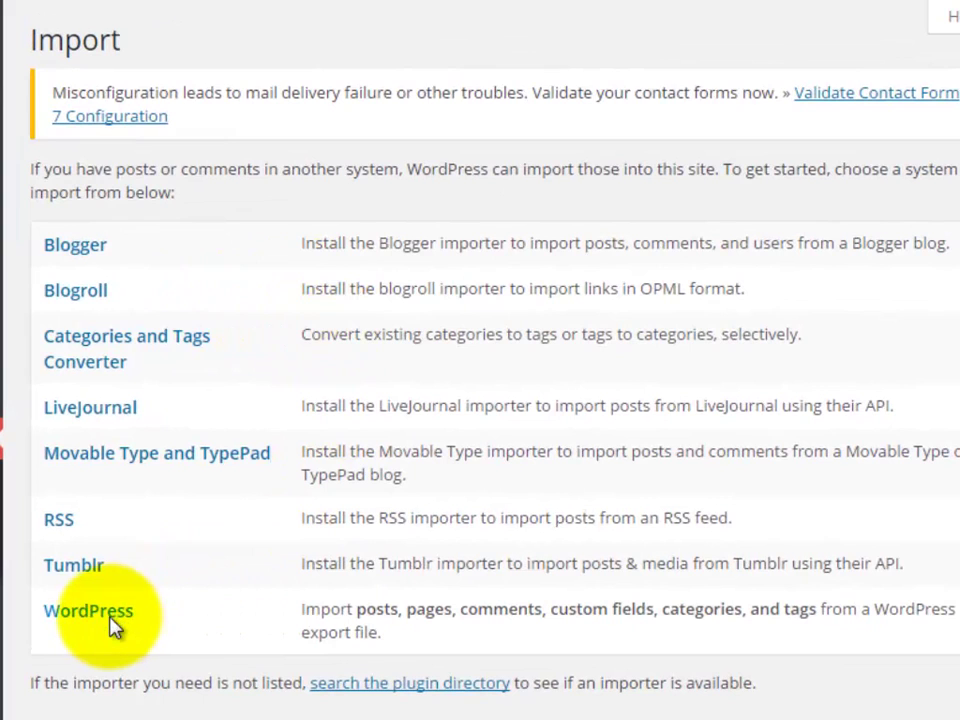
left_click(90, 611)
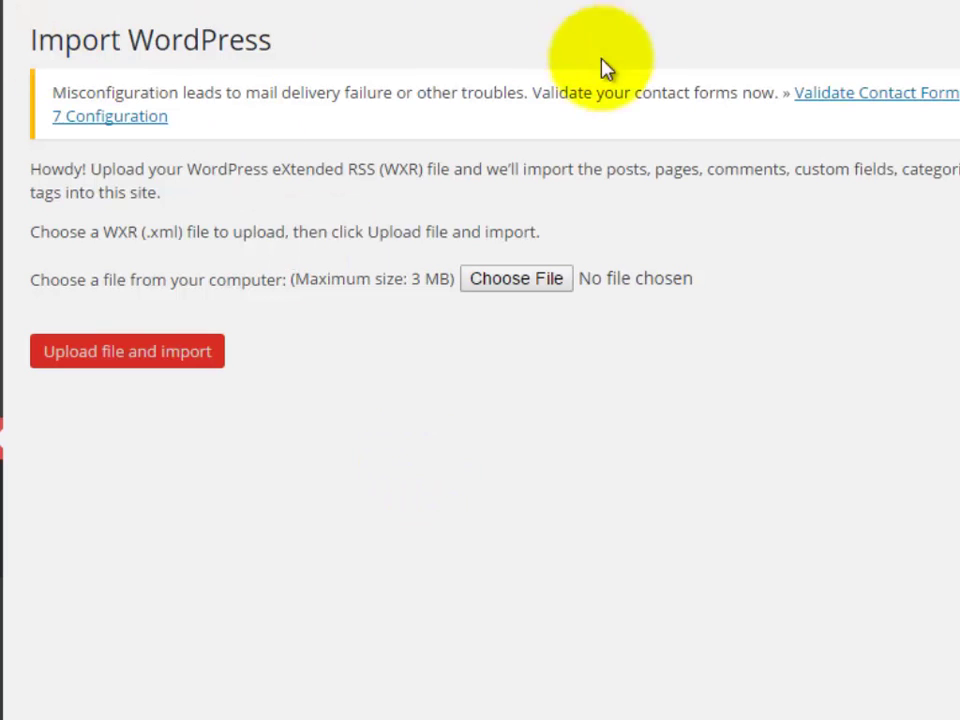
left_click(522, 280)
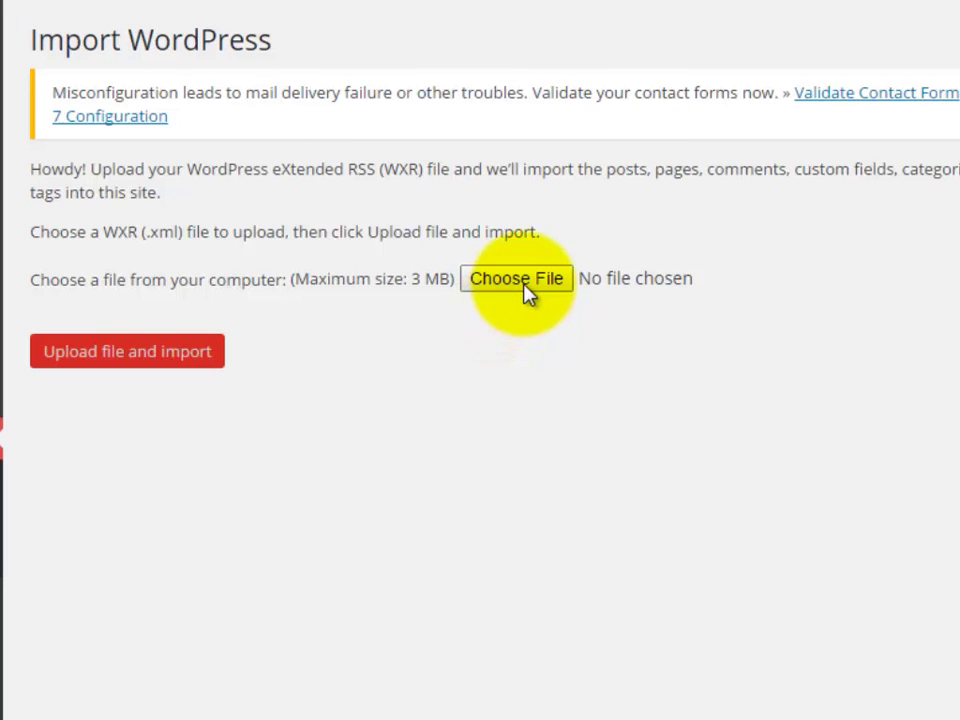
left_click(140, 90)
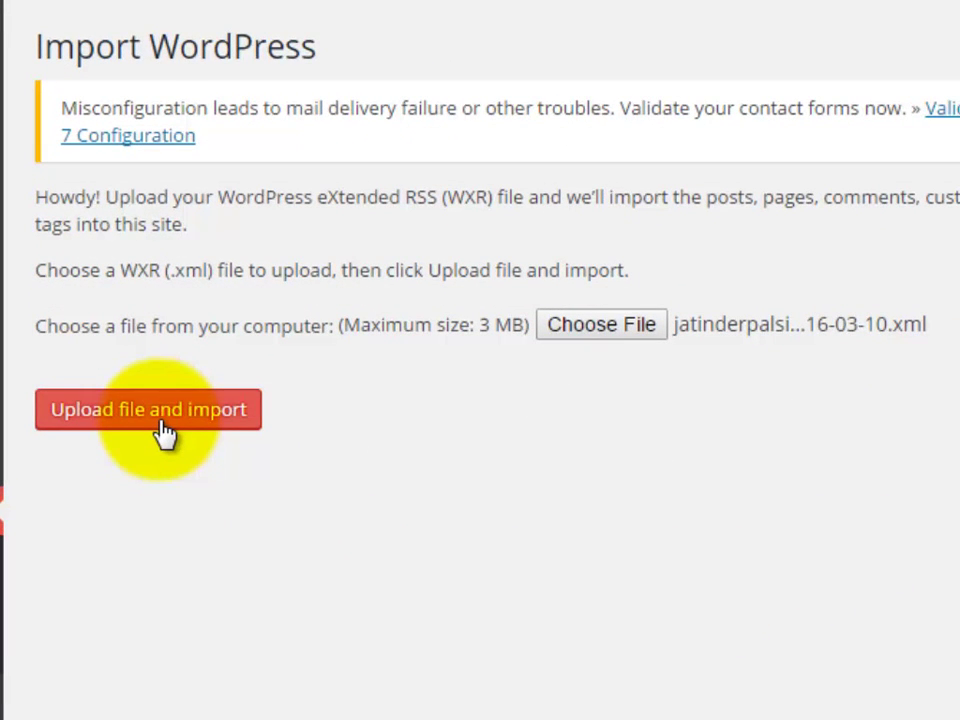
left_click(160, 420)
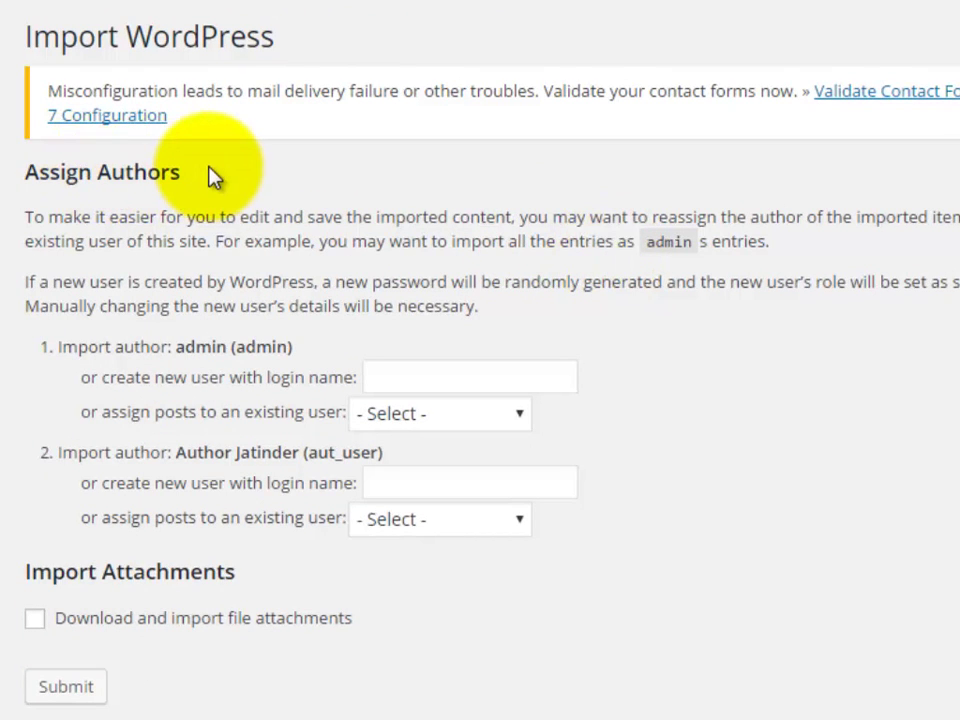
Submit the import with author dropdowns left on '- Select -' and attachments unchecked
left_click(443, 418)
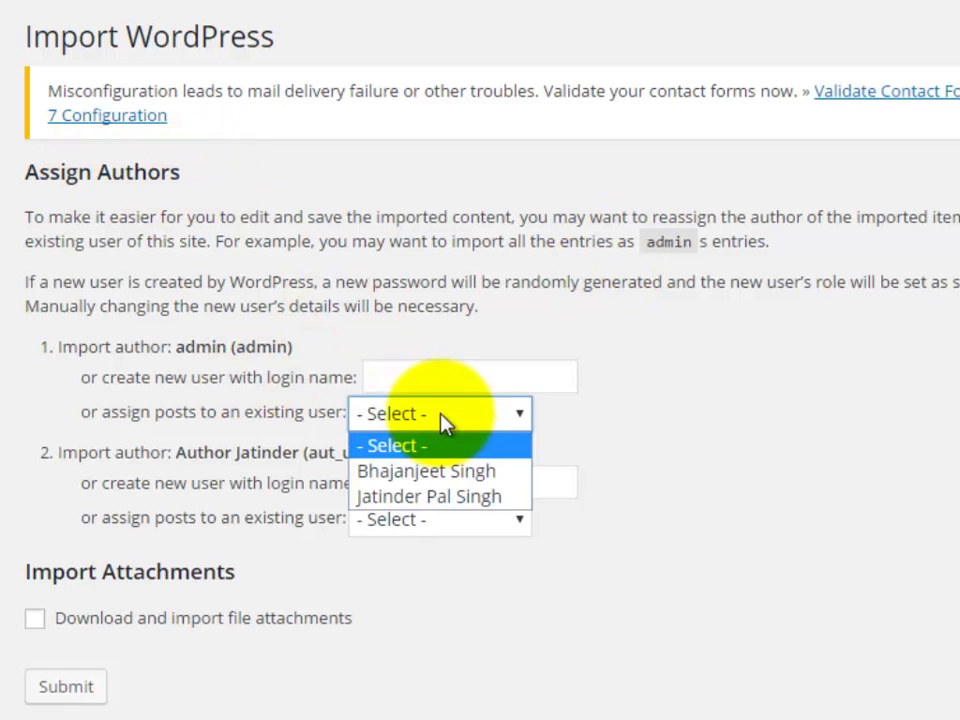
left_click(444, 420)
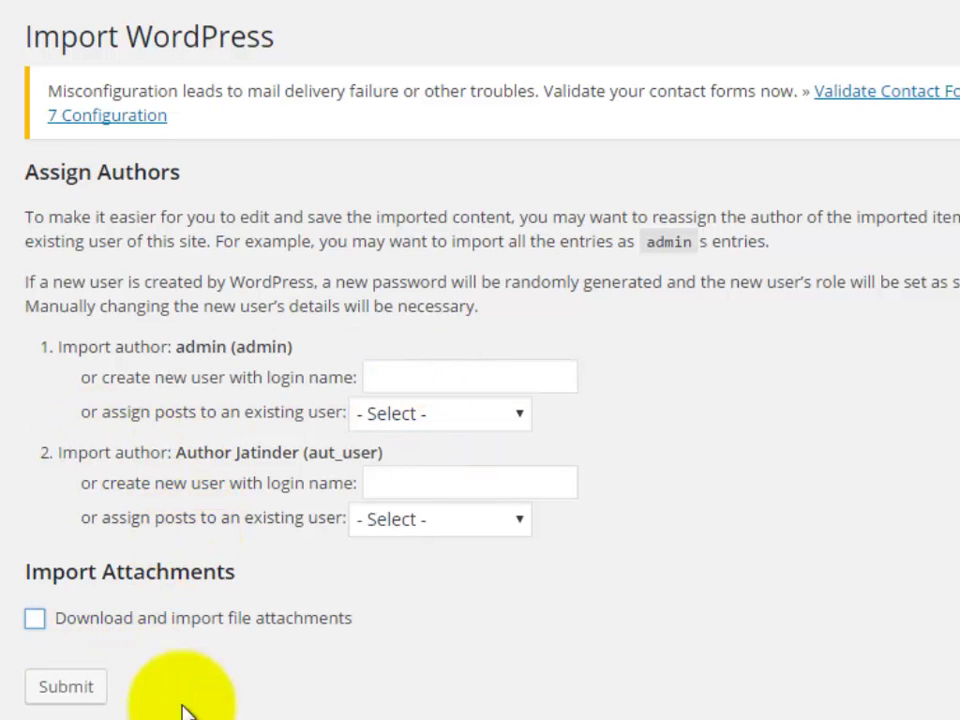
left_click(71, 692)
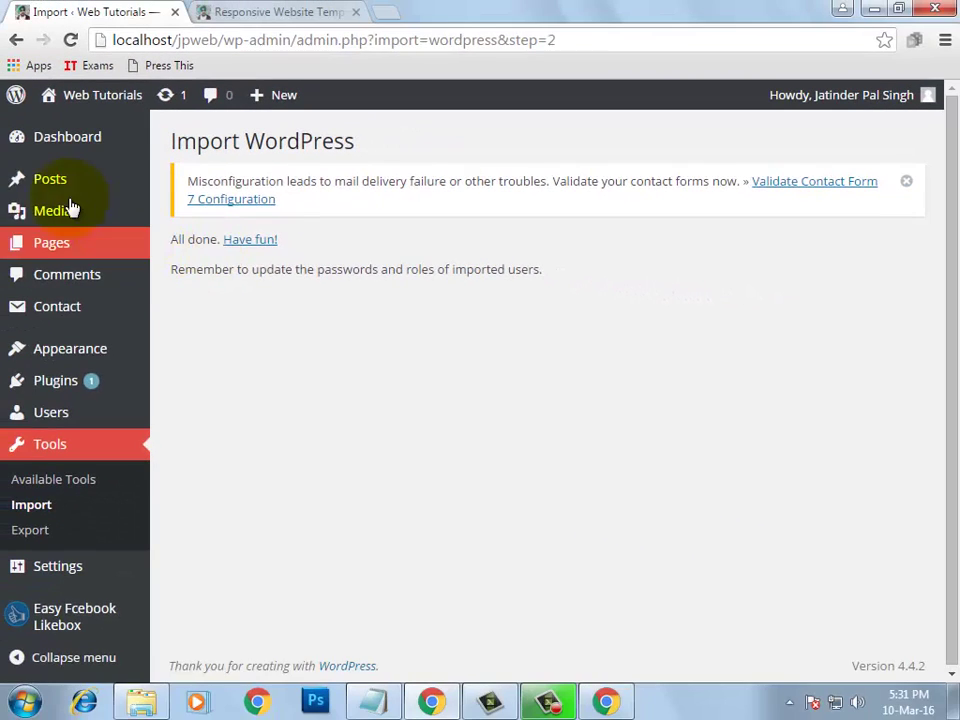
Scroll through the target site's 15 posts, including the imported ones, then go to Tools
mouse_move(60, 186)
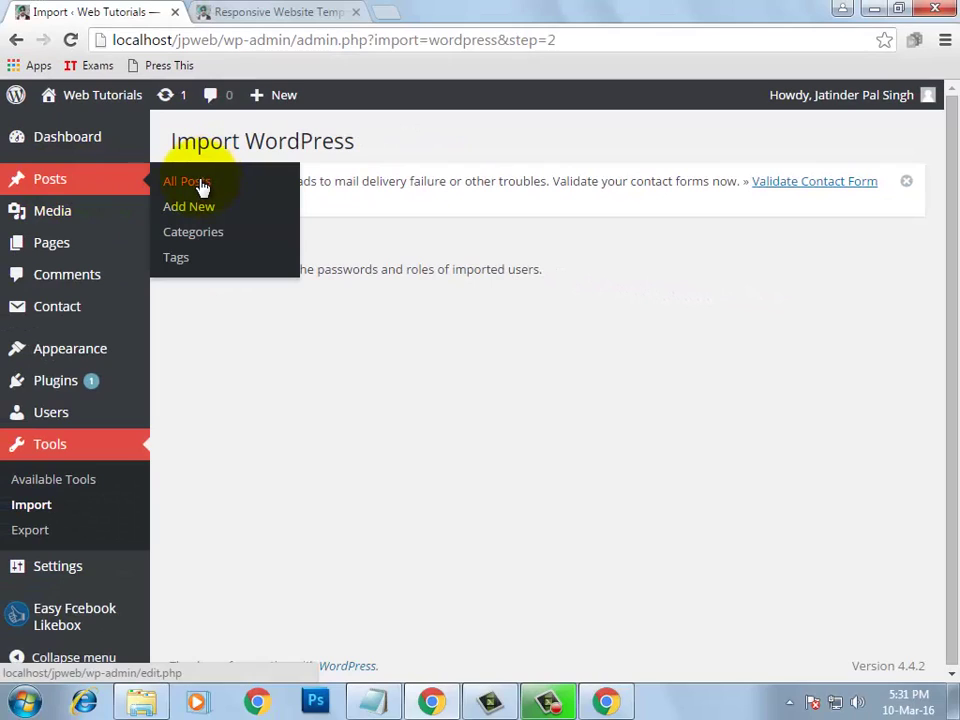
left_click(268, 179)
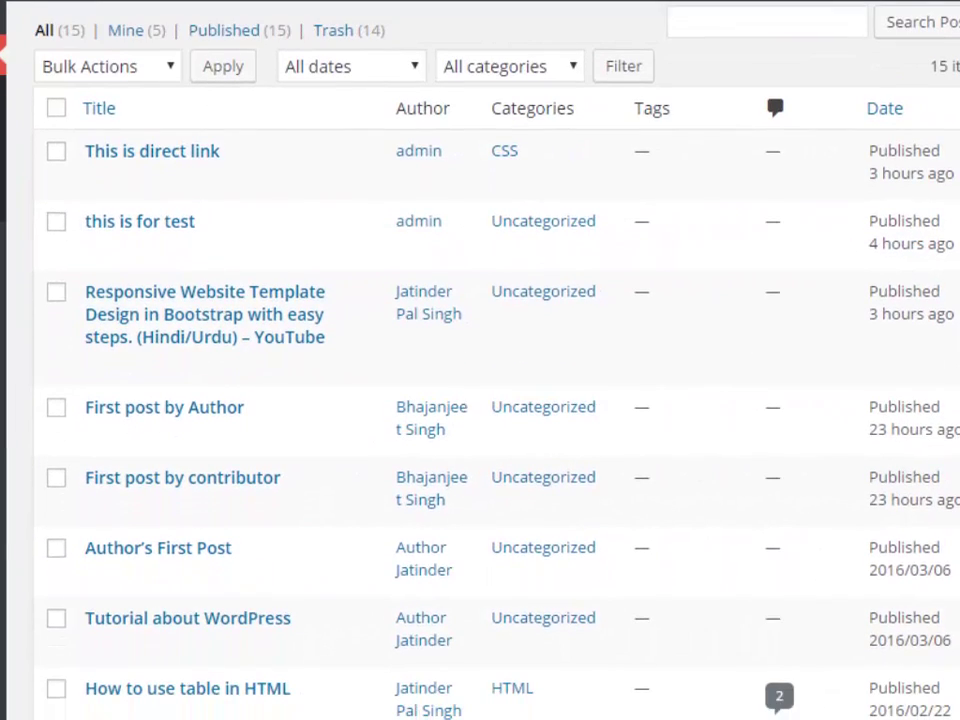
mouse_move(172, 163)
scroll(300, 400, "down", 3)
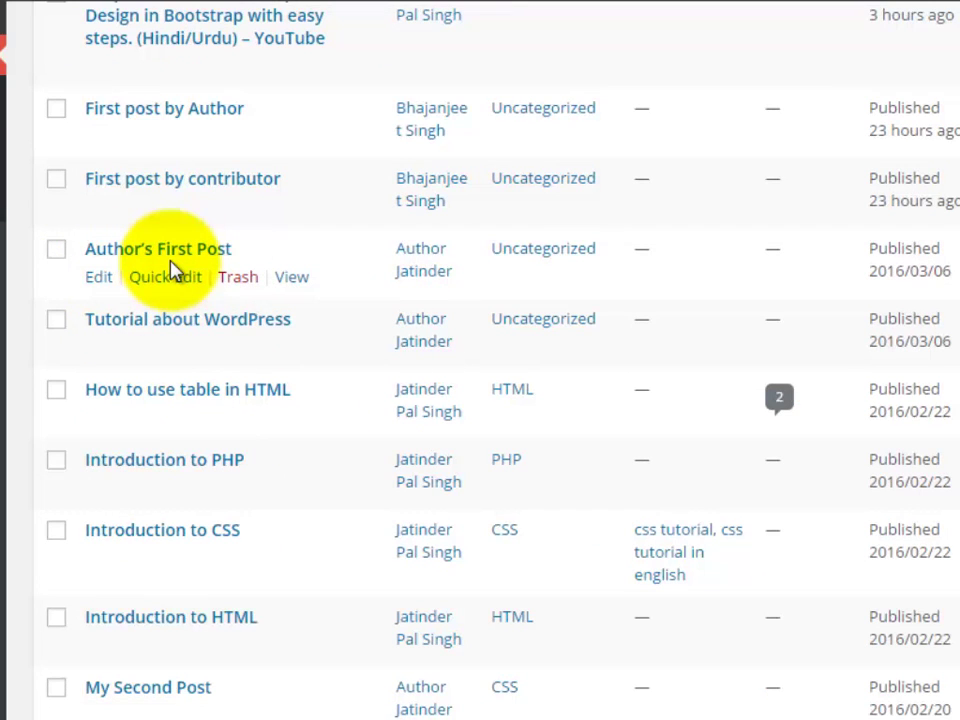
scroll(262, 432, "down", 5)
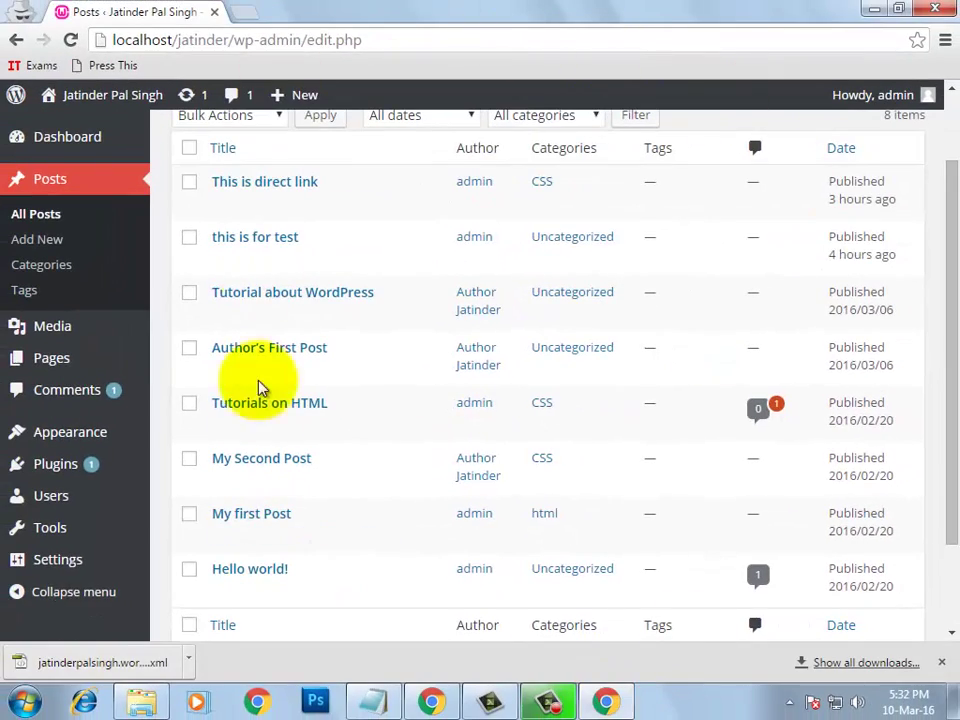
left_click(433, 700)
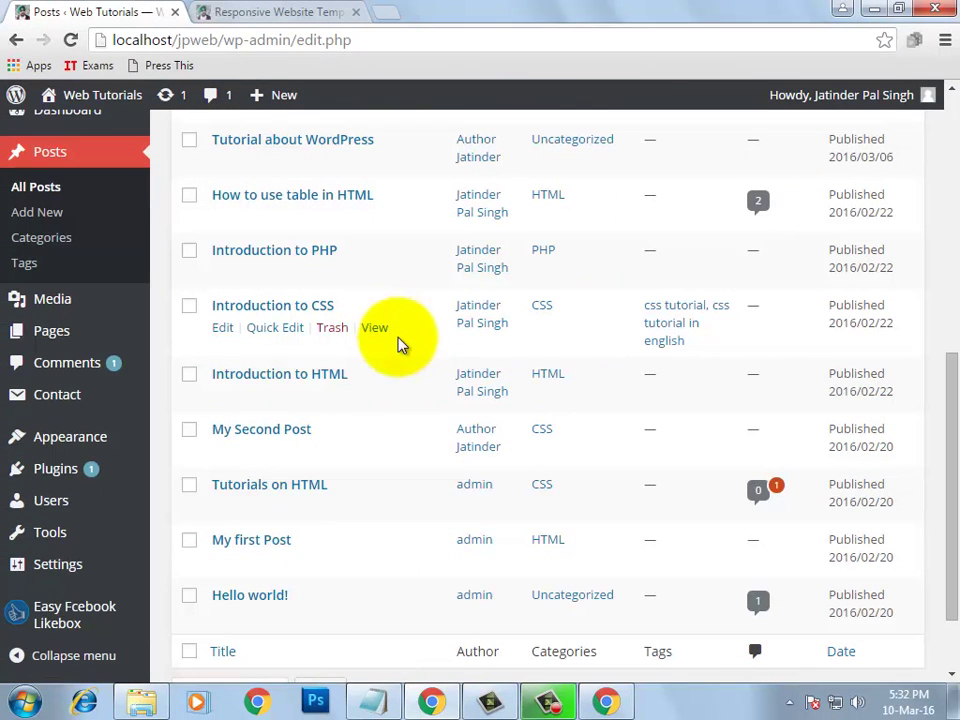
left_click(110, 537)
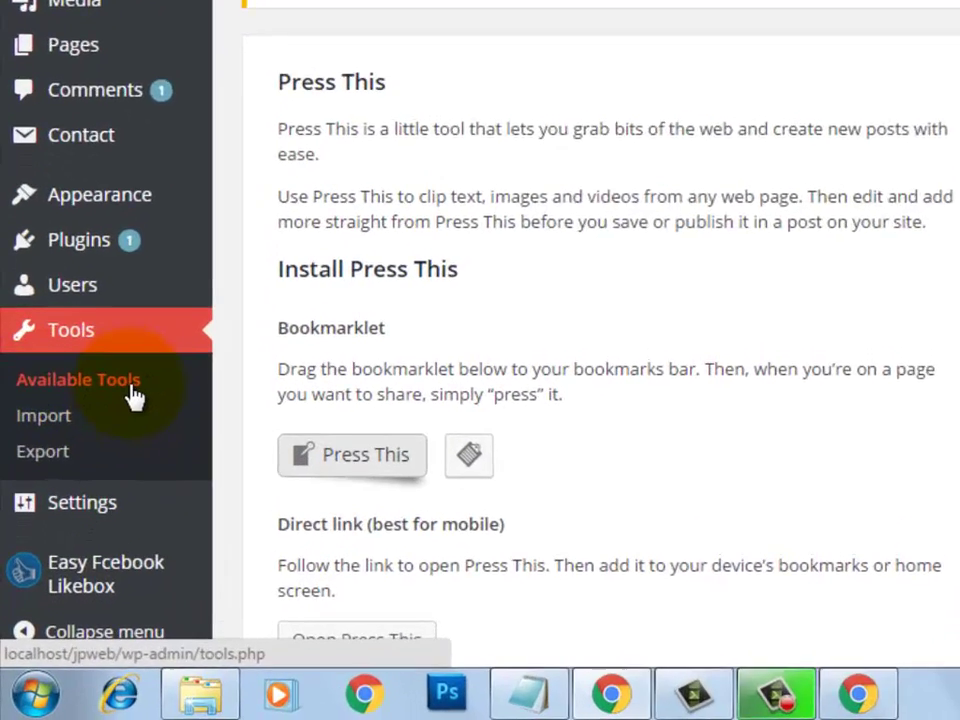